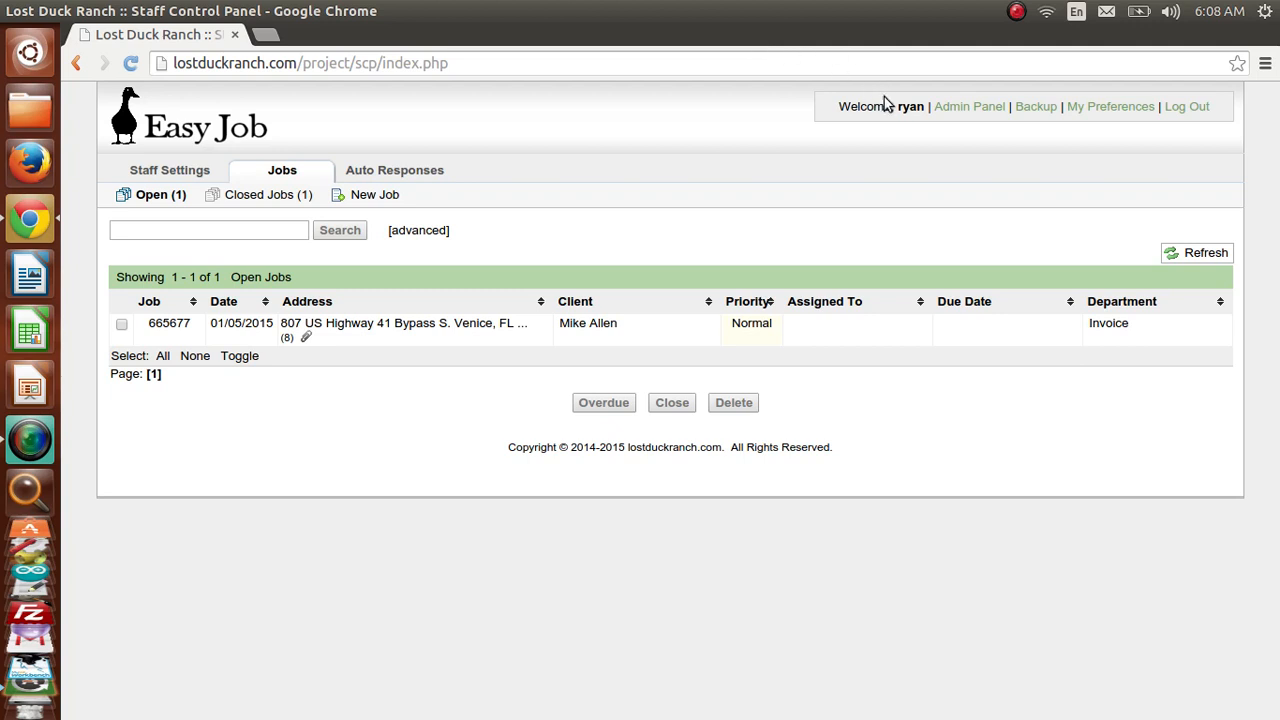
- Go to the admin panel and show the Staff Members list
{"action": "left_click", "coordinate": [951, 110]}
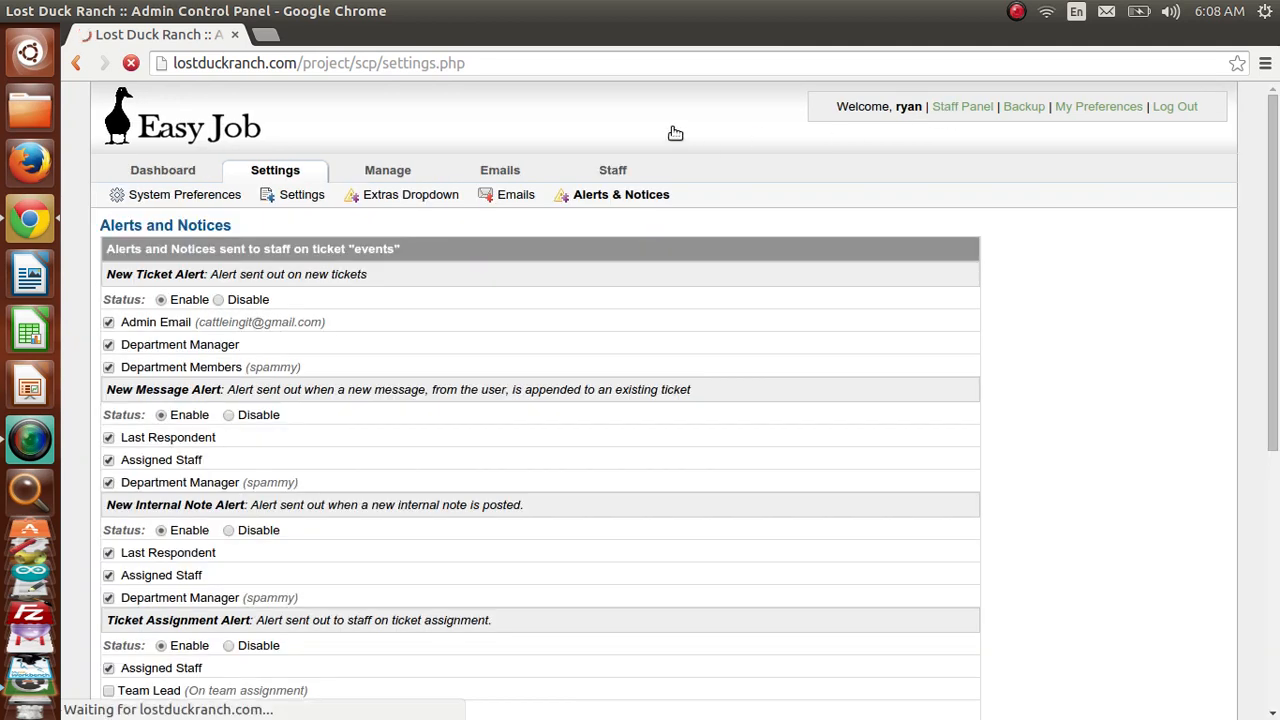
{"action": "mouse_move", "coordinate": [612, 176]}
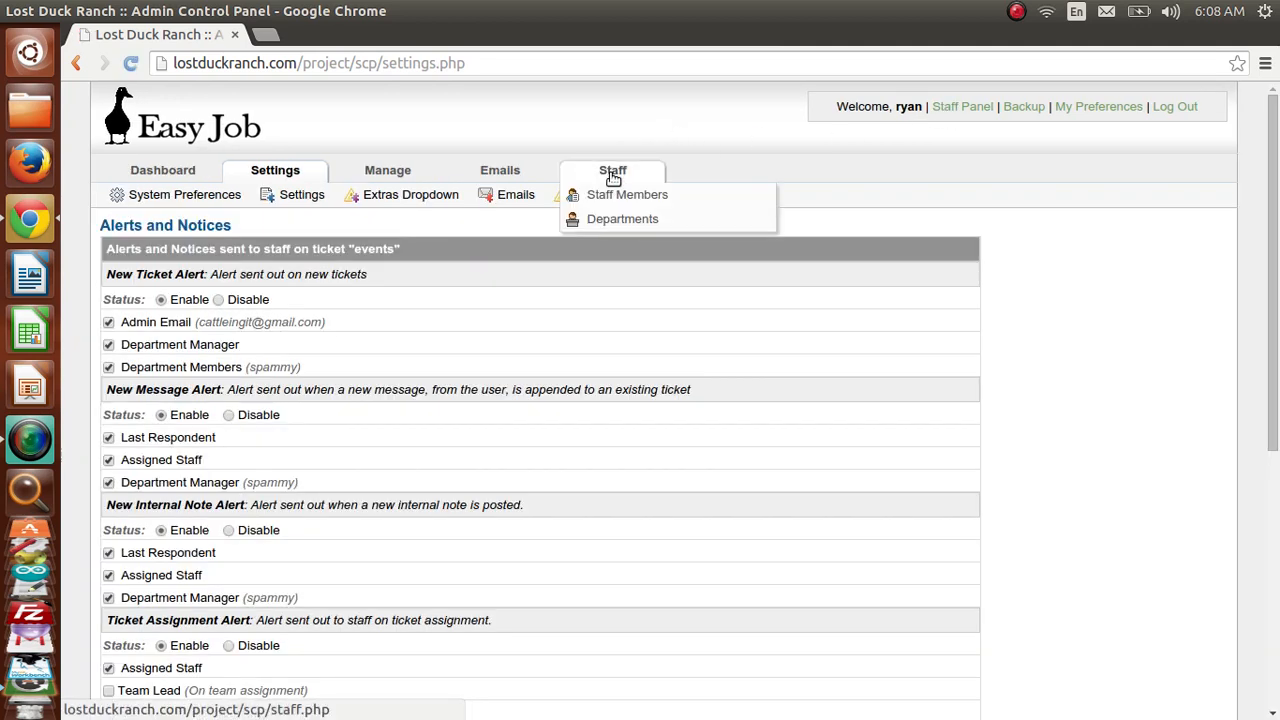
{"action": "left_click", "coordinate": [614, 197]}
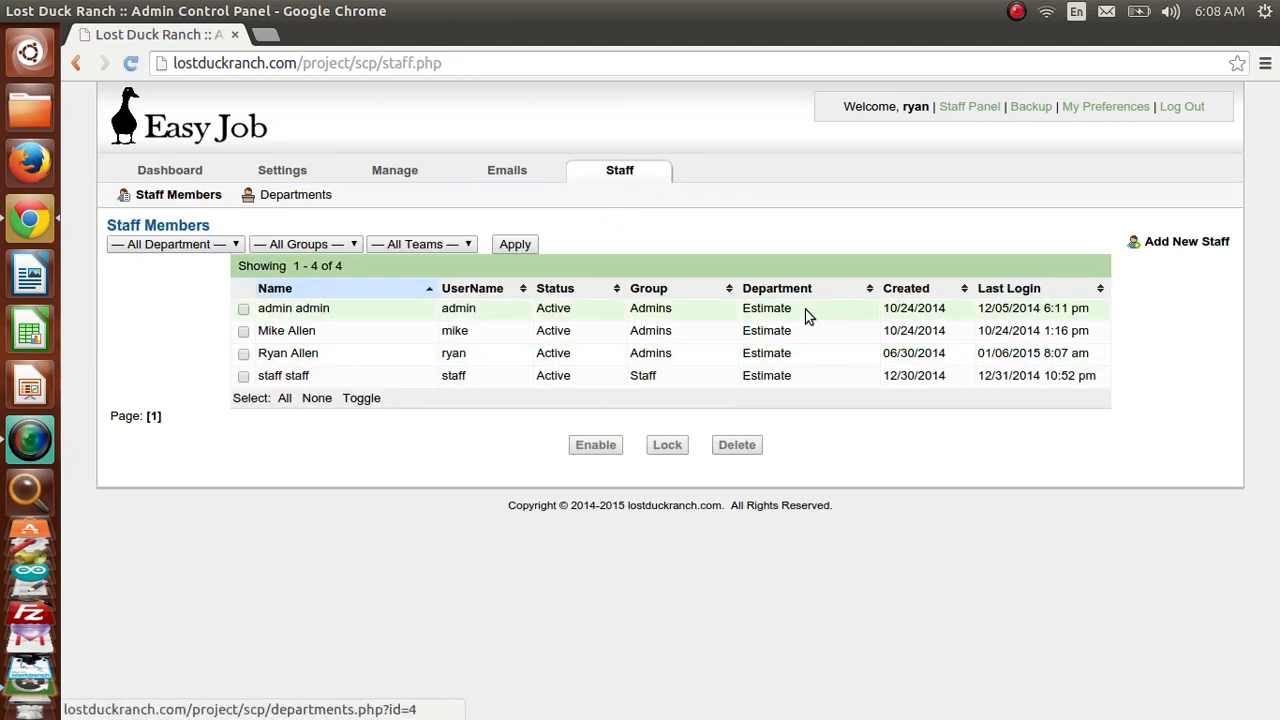
- Start a new staff account and enter its username, first name and last name
{"action": "left_click", "coordinate": [1167, 250]}
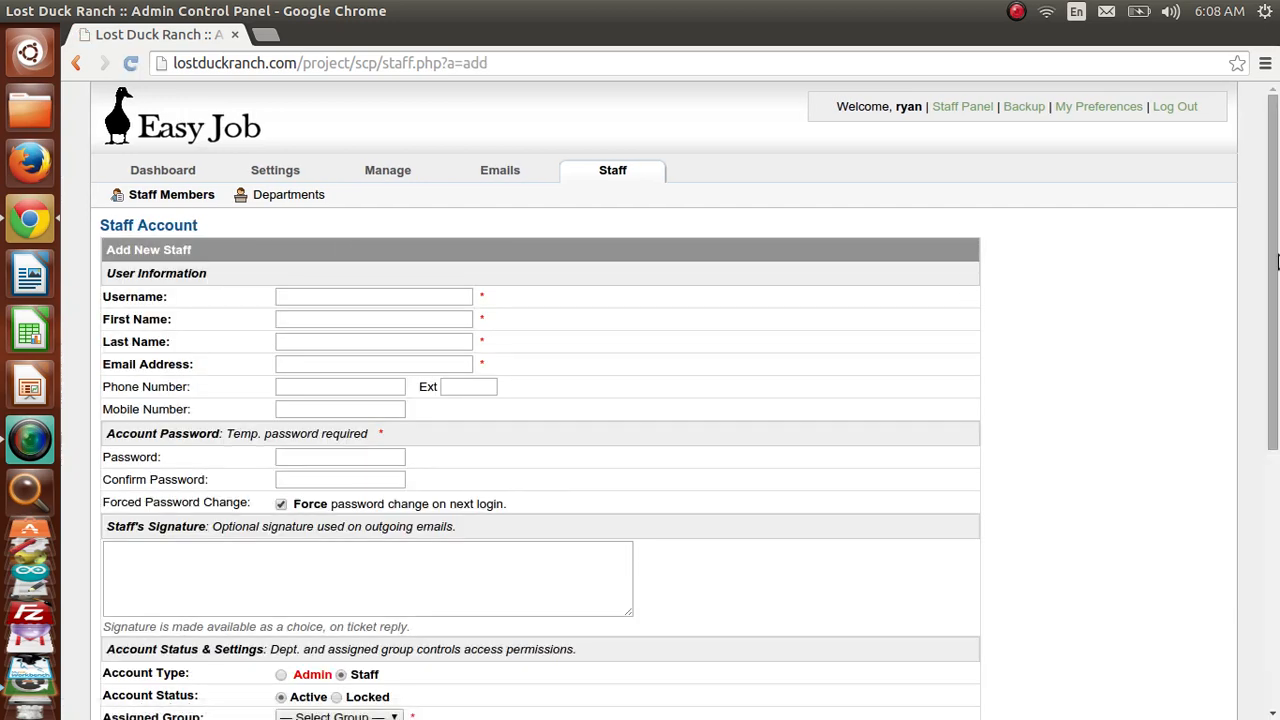
{"action": "left_click_drag", "start_coordinate": [1277, 262], "coordinate": [1273, 286]}
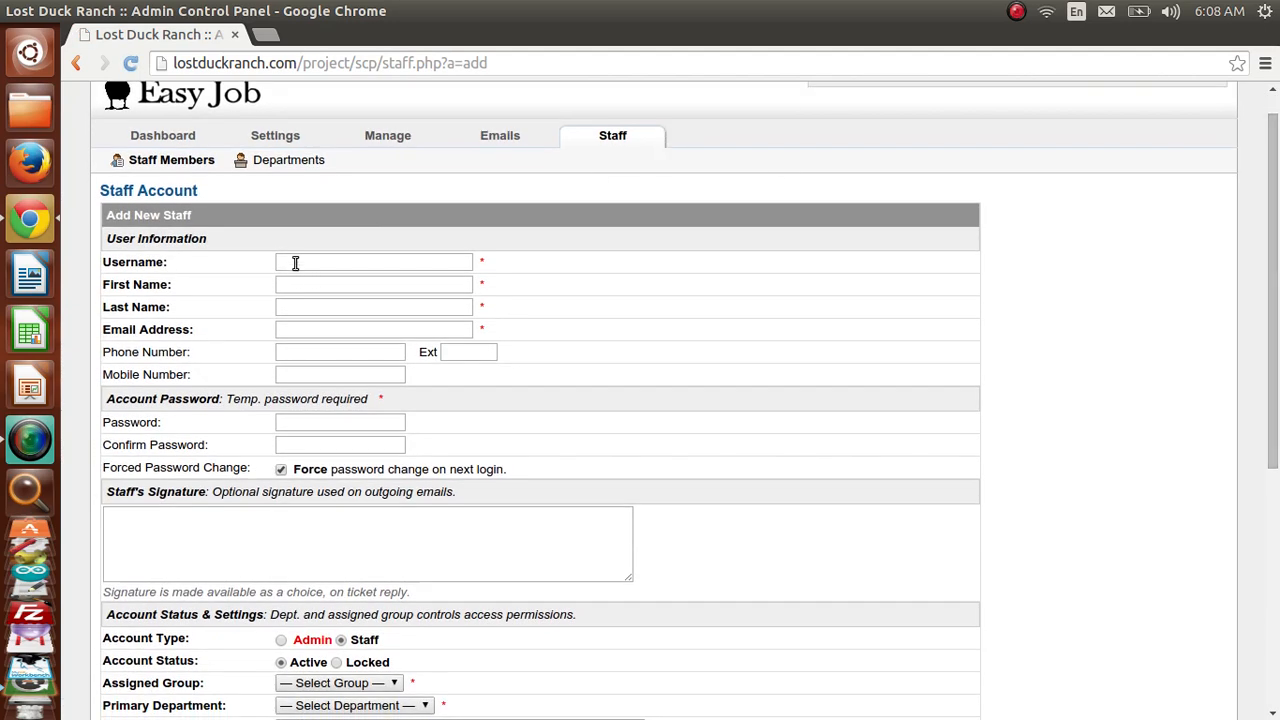
{"action": "left_click", "coordinate": [295, 263]}
{"action": "type", "text": "brian"}
{"action": "key", "text": "Tab"}
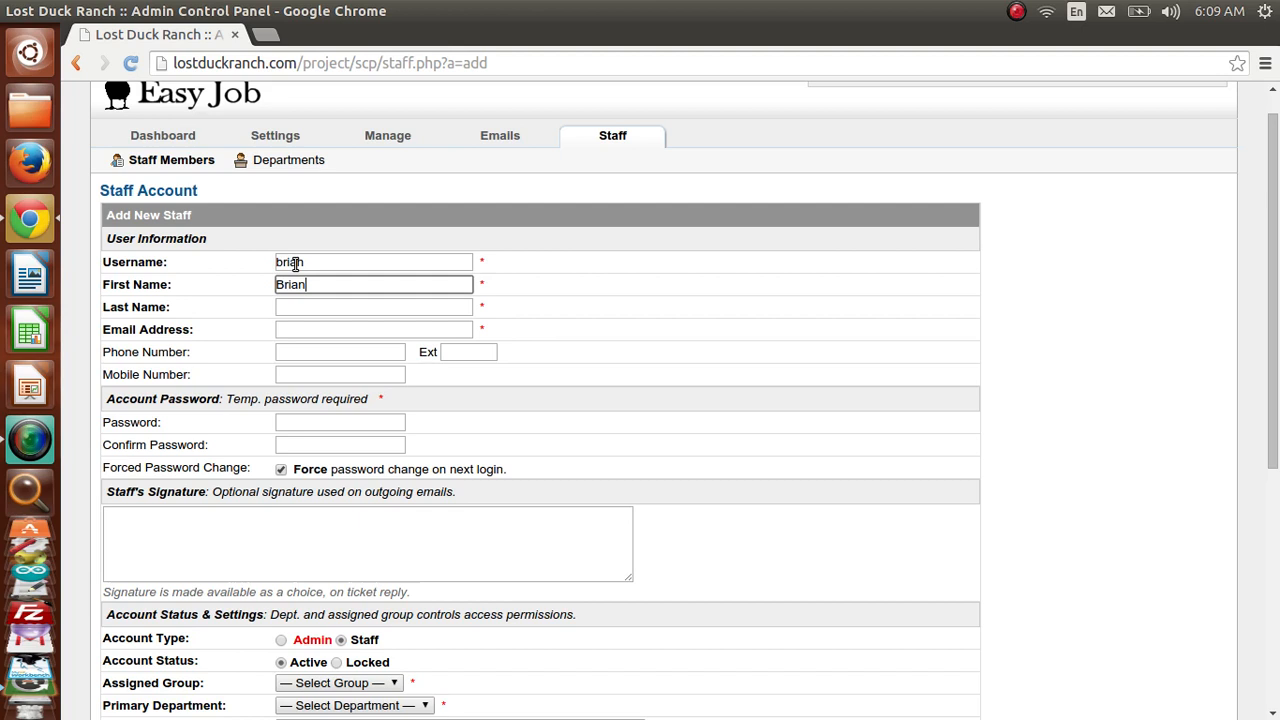
{"action": "key", "text": "Tab"}
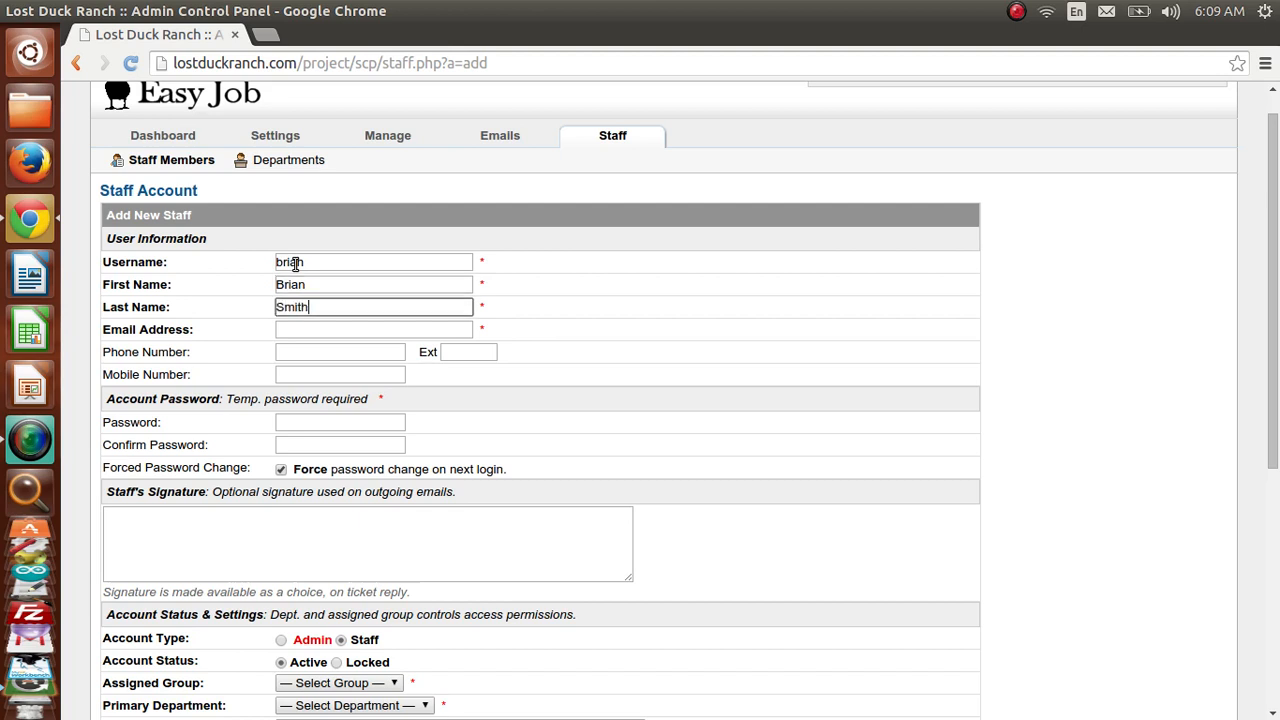
{"action": "key", "text": "Tab"}
- Enter the new staff member's e-mail address
{"action": "left_click_drag", "start_coordinate": [315, 265], "coordinate": [257, 259]}
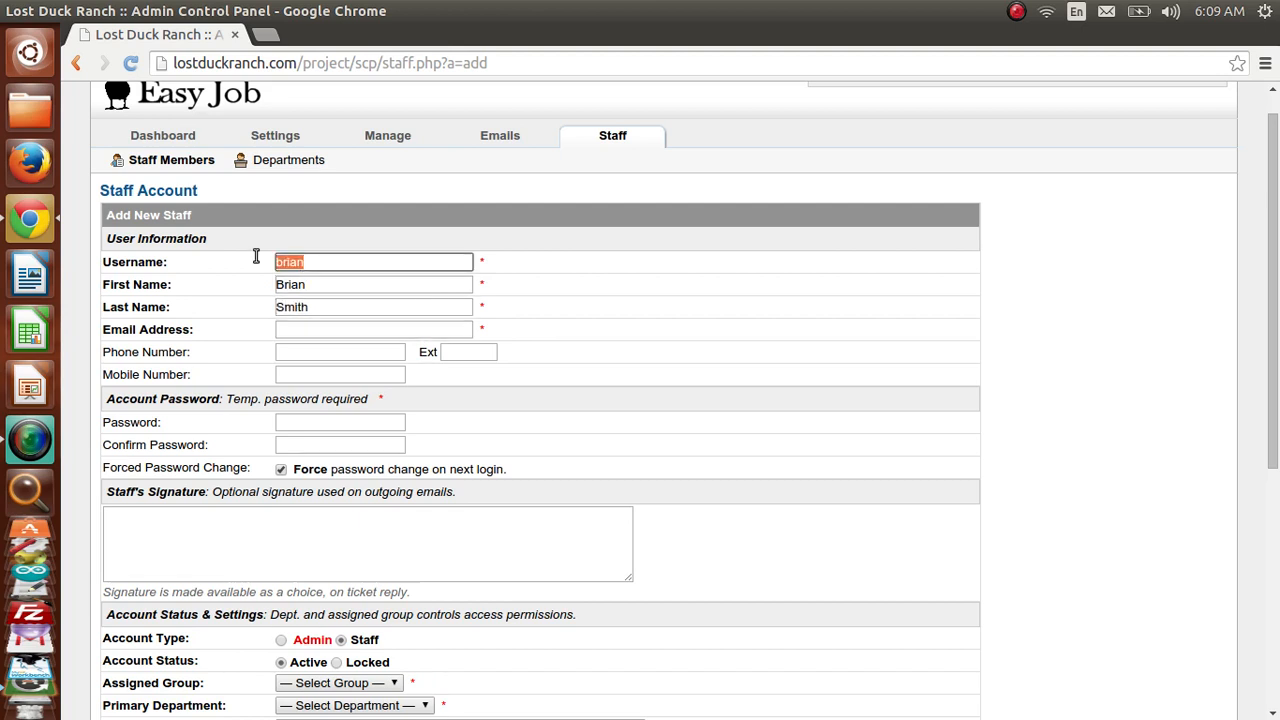
{"action": "left_click", "coordinate": [339, 333]}
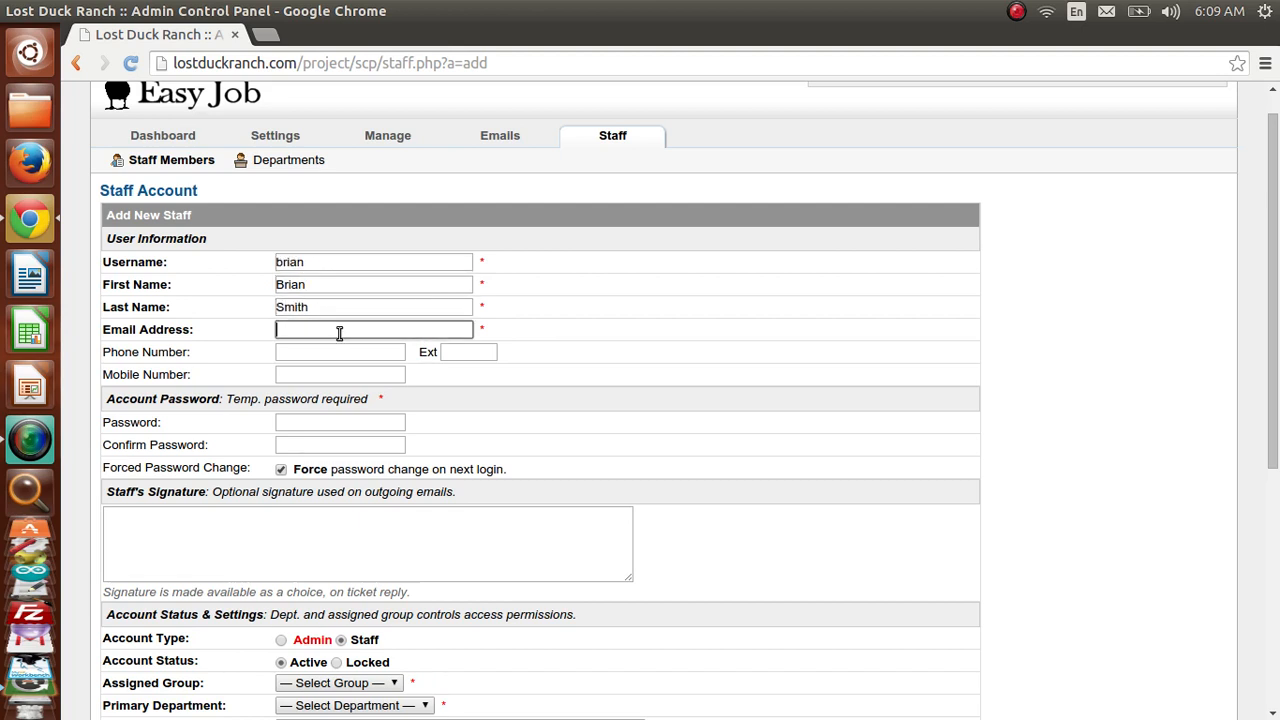
{"action": "type", "text": "b"}
{"action": "key", "text": "BackSpace"}
{"action": "type", "text": "test@test.com"}
{"action": "key", "text": "Tab"}
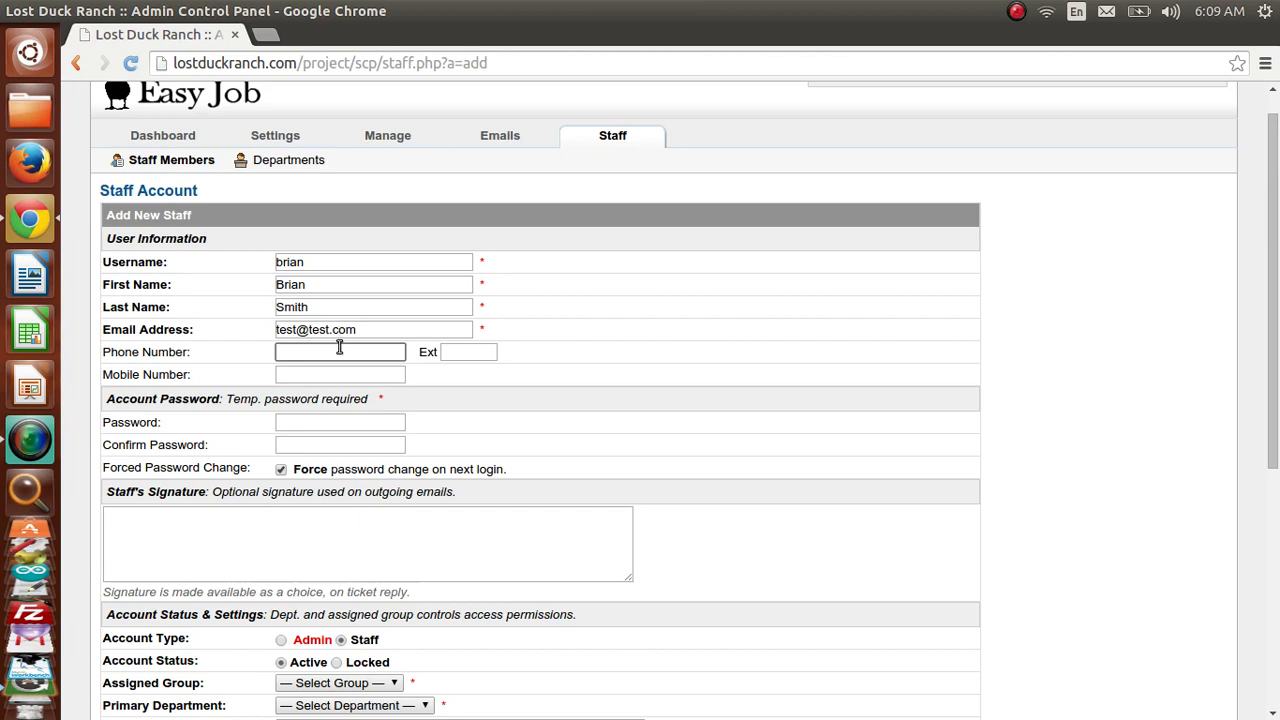
- Enter the temporary password in both the Password and Confirm Password fields
{"action": "left_click", "coordinate": [338, 422]}
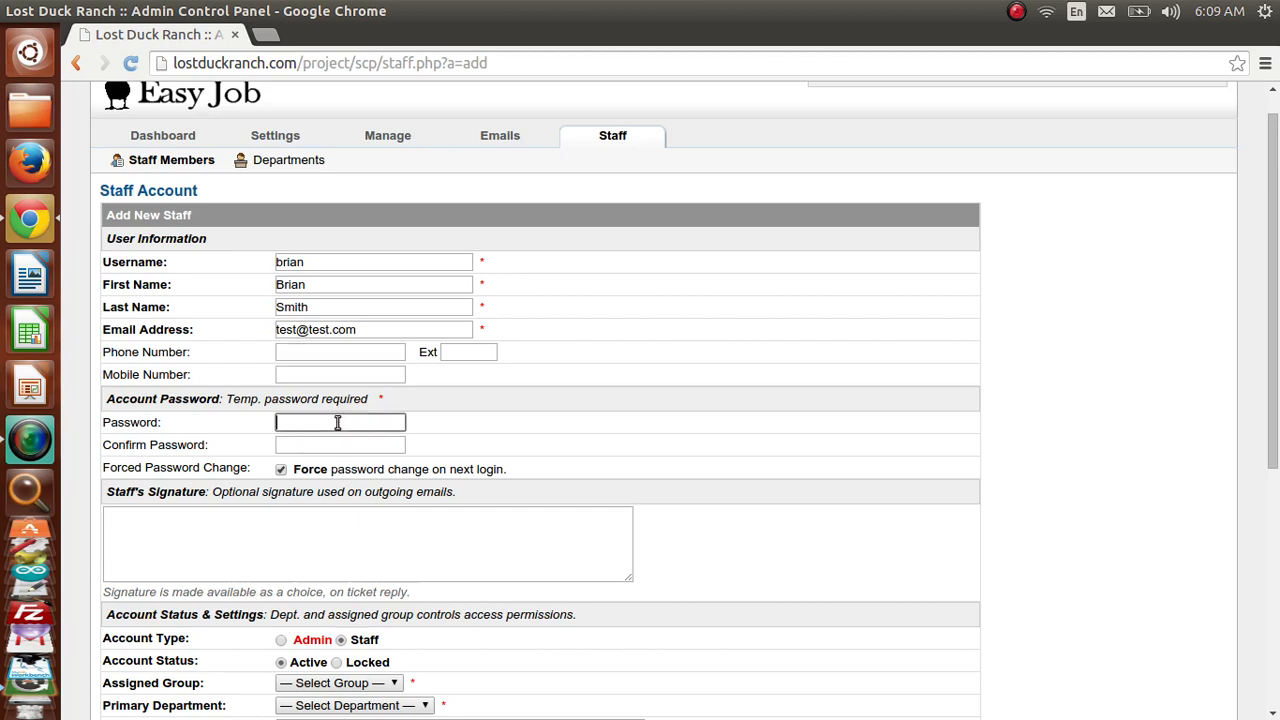
{"action": "type", "text": "123456"}
{"action": "left_click", "coordinate": [324, 449]}
{"action": "type", "text": "123456"}
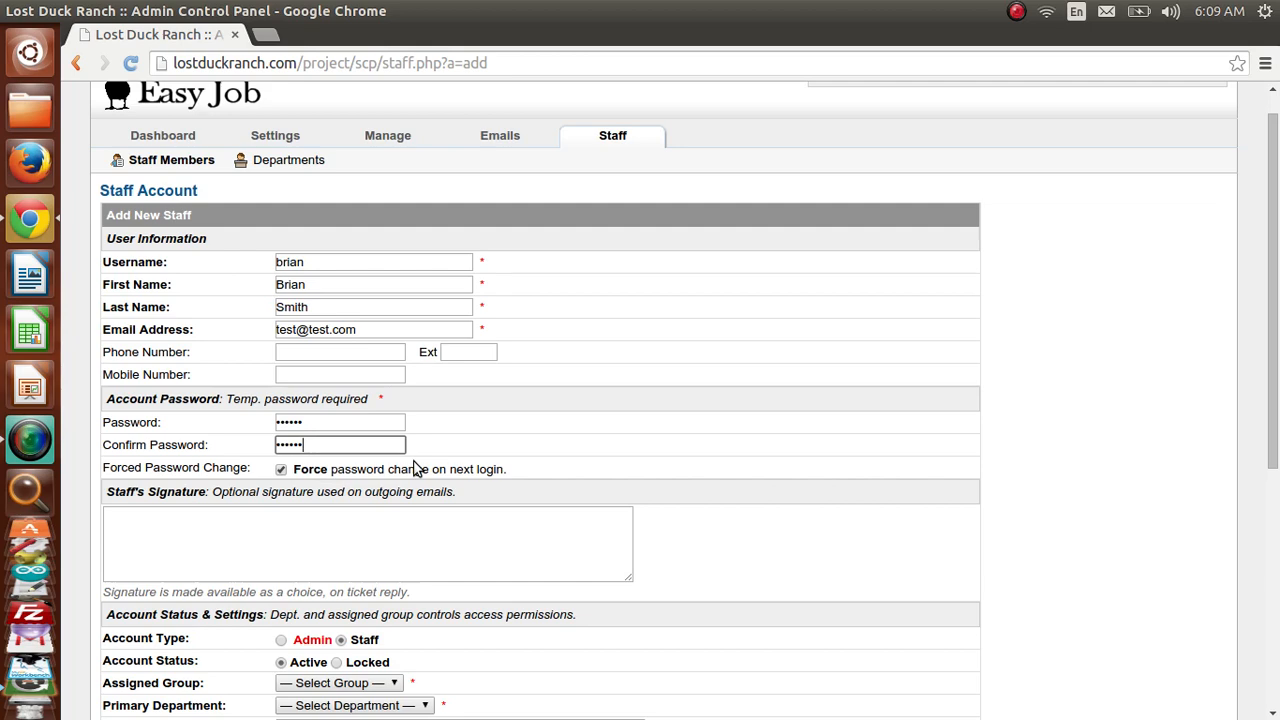
{"action": "left_click_drag", "start_coordinate": [1276, 293], "coordinate": [1256, 437]}
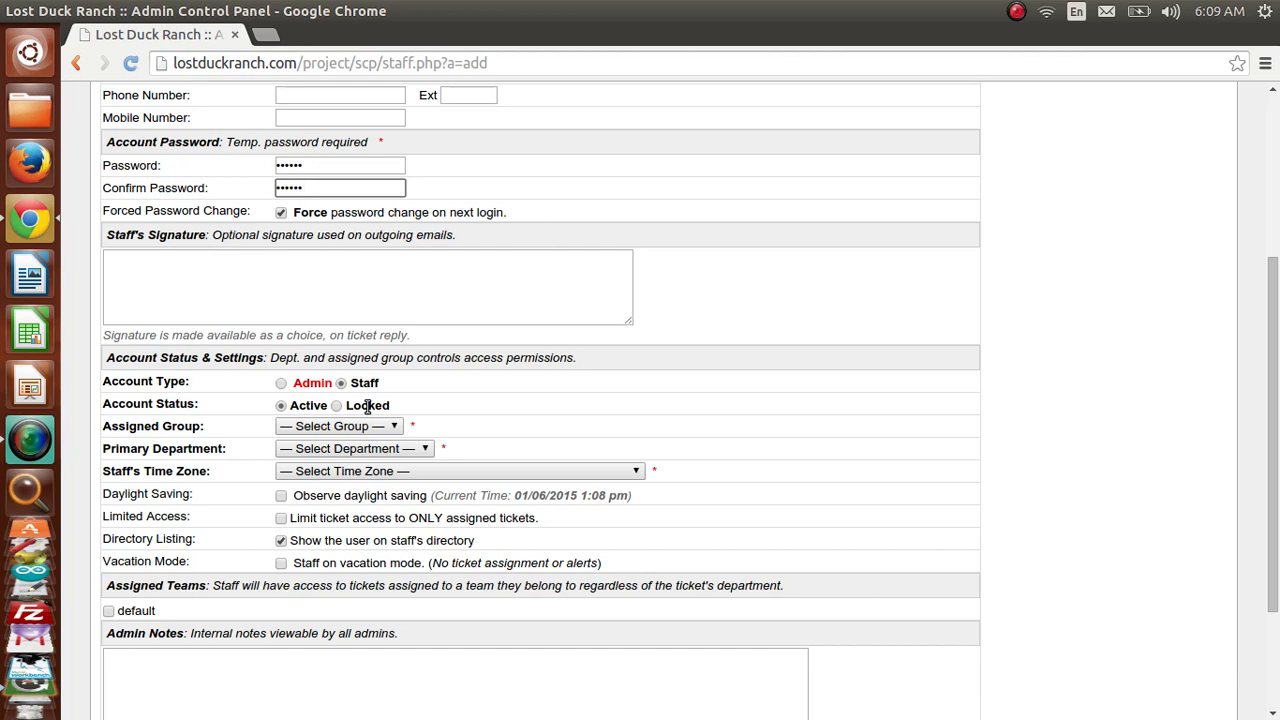
- Assign the account to group Staff, department Estimate, time zone GMT -7.0 Mountain Time, and add it
{"action": "left_click", "coordinate": [310, 426]}
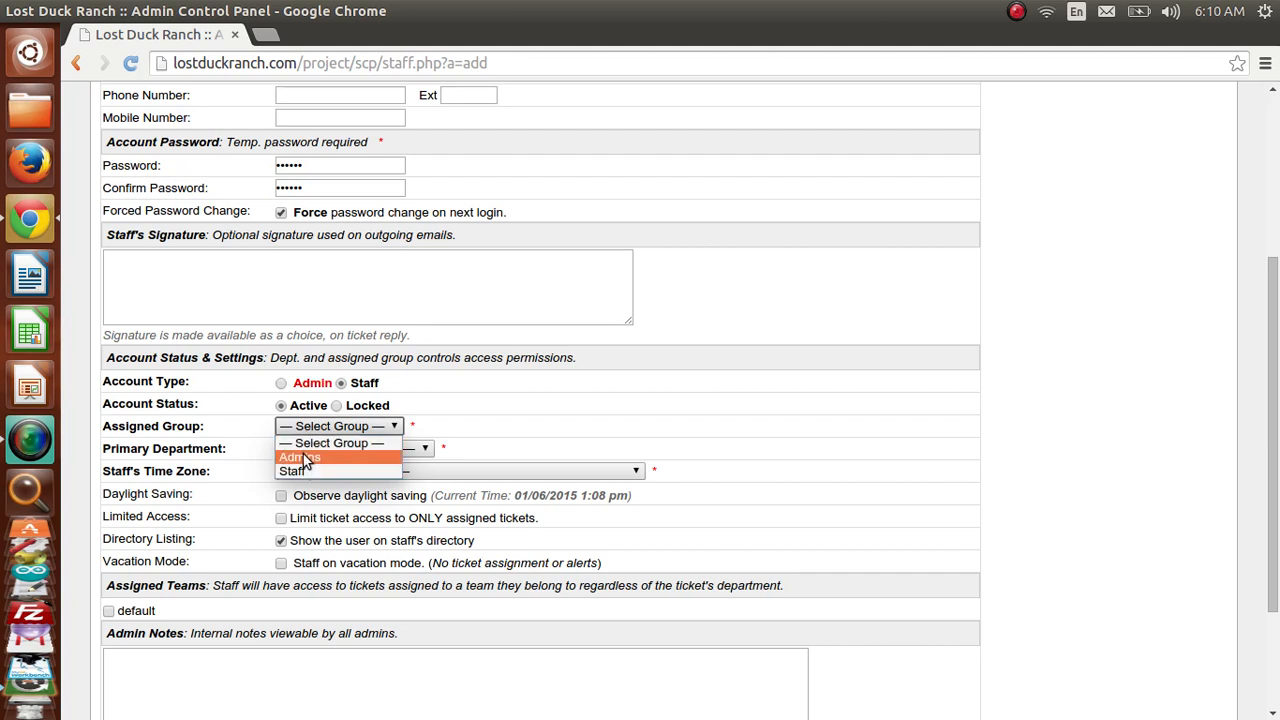
{"action": "left_click", "coordinate": [303, 459]}
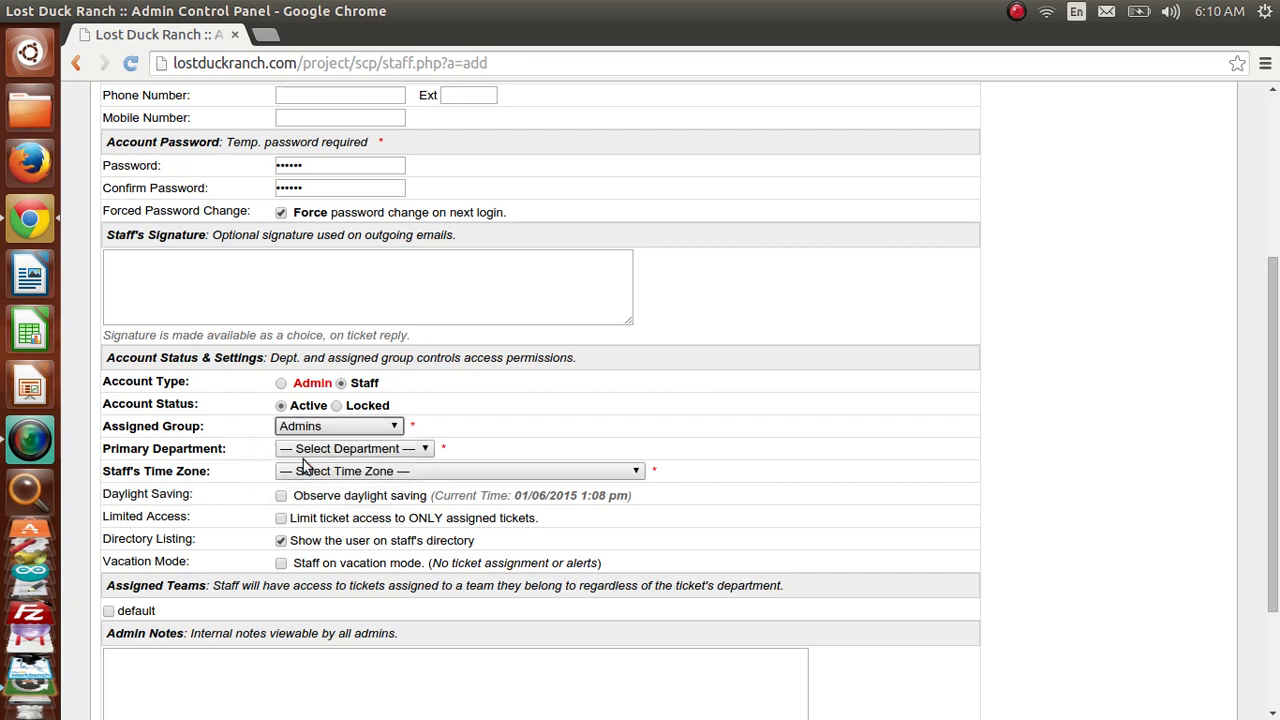
{"action": "left_click", "coordinate": [308, 428]}
{"action": "left_click", "coordinate": [305, 471]}
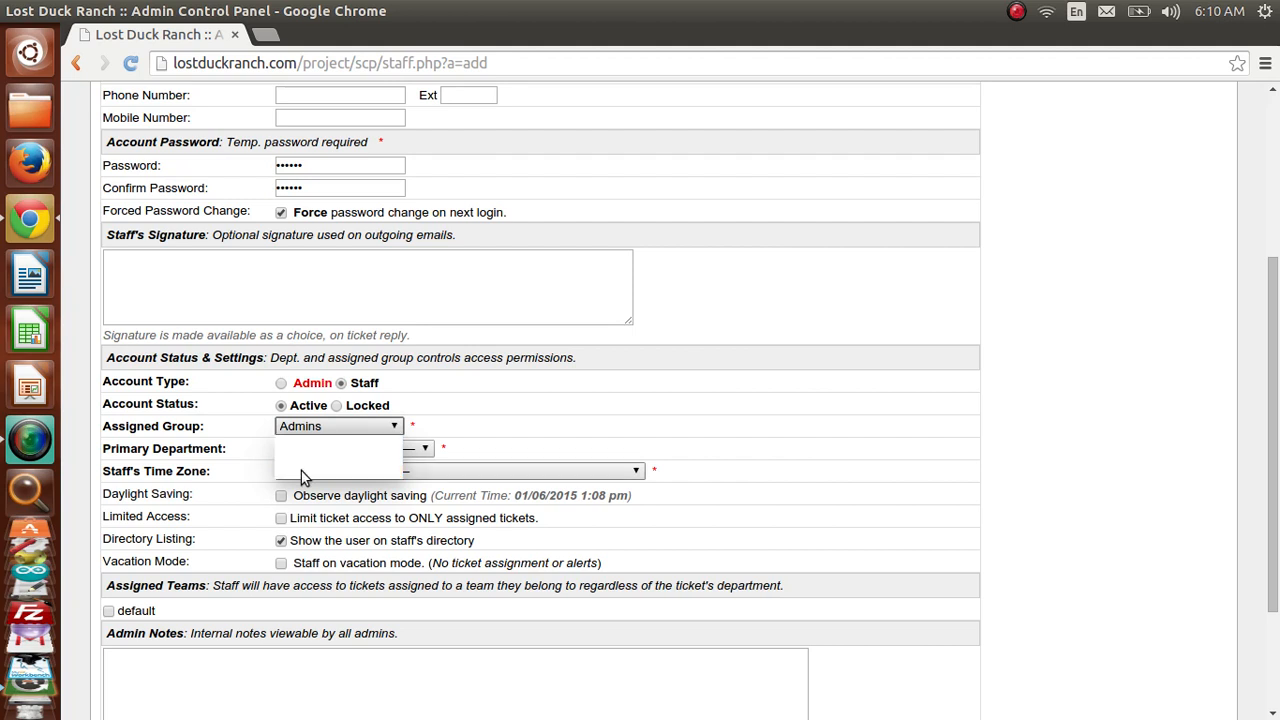
{"action": "left_click", "coordinate": [305, 452]}
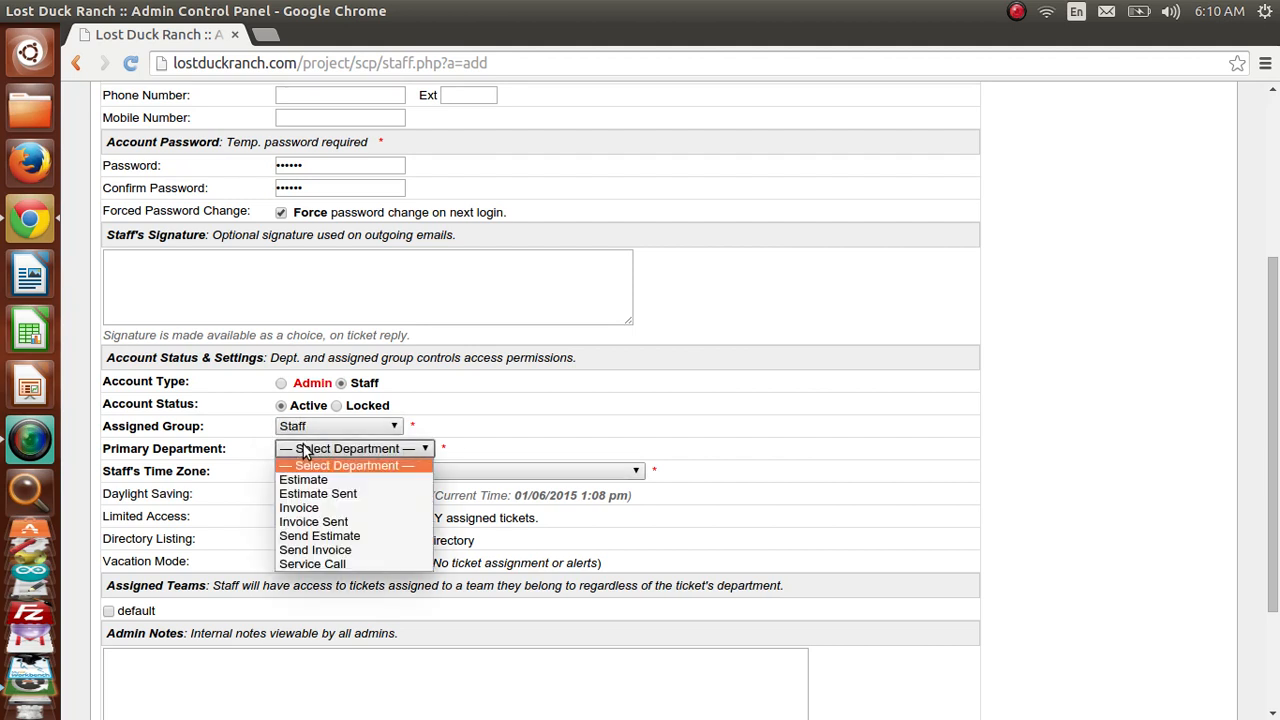
{"action": "left_click", "coordinate": [305, 484]}
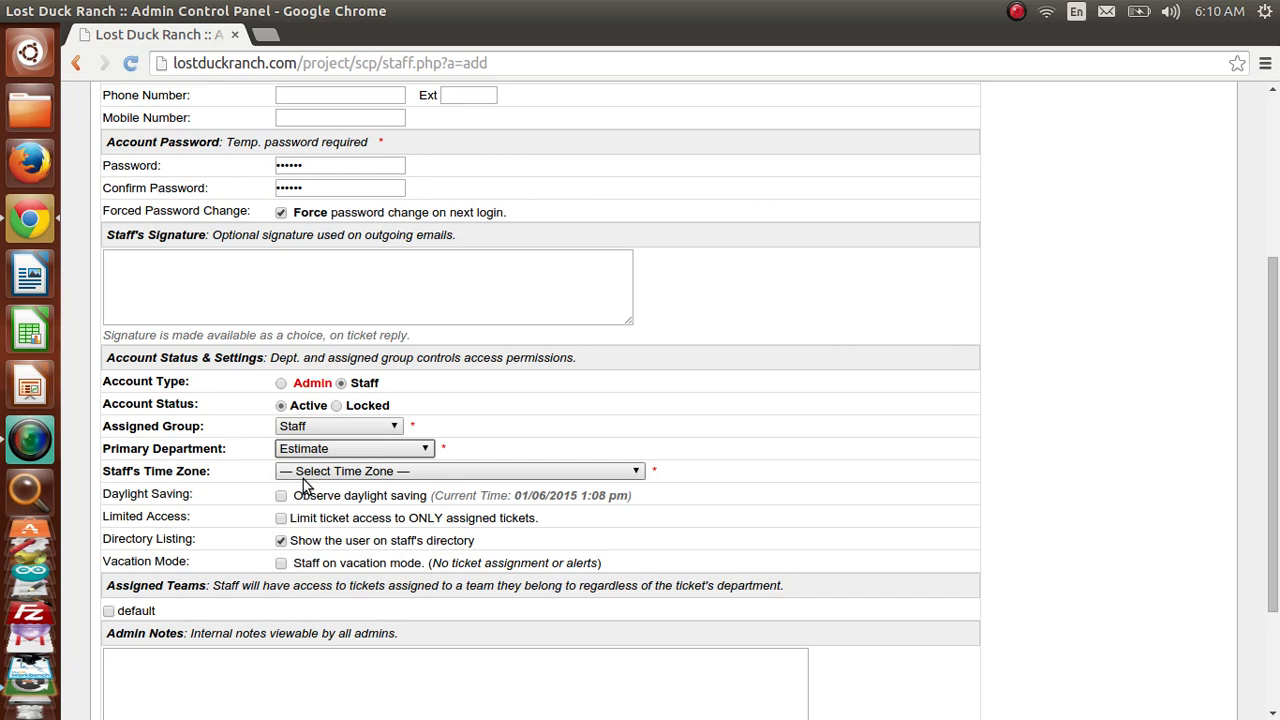
{"action": "left_click", "coordinate": [303, 474]}
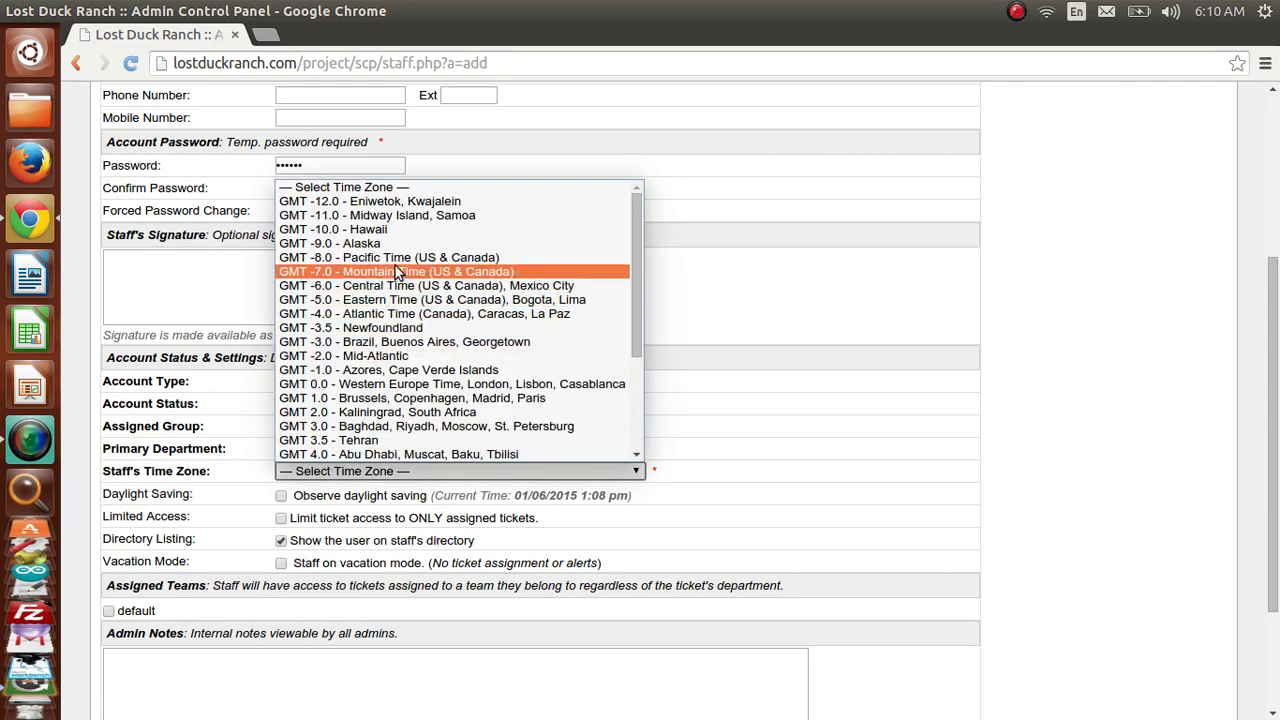
{"action": "left_click", "coordinate": [395, 271]}
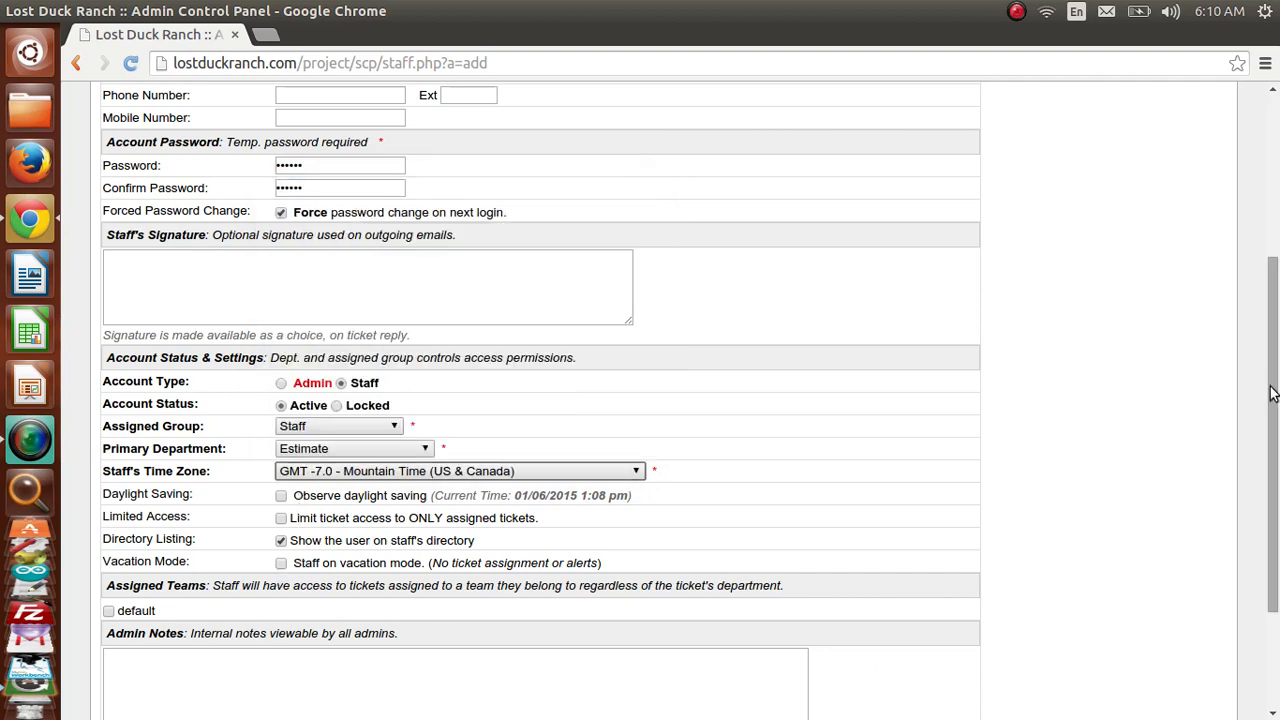
{"action": "scroll", "coordinate": [1276, 458], "scroll_direction": "down", "scroll_amount": 3}
{"action": "left_click", "coordinate": [368, 612]}
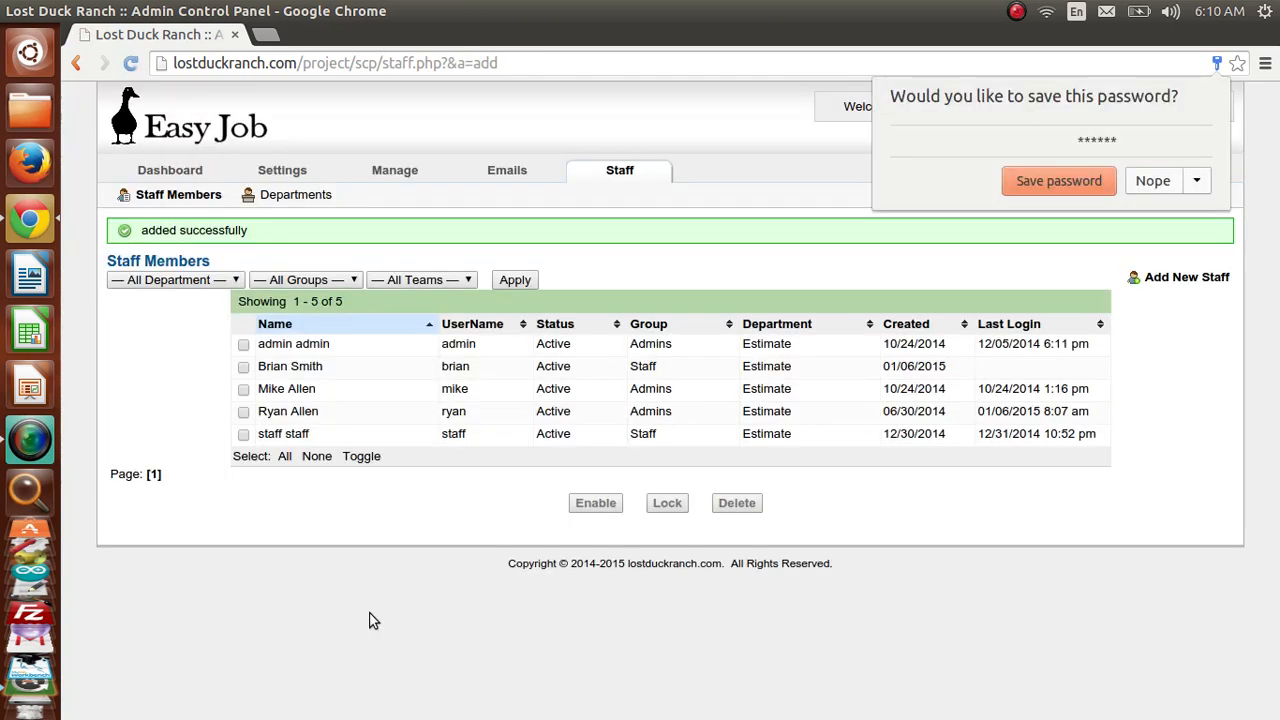
- Dismiss the browser's save-password prompt and show the Time Sheets page in the staff panel
{"action": "left_click", "coordinate": [1132, 190]}
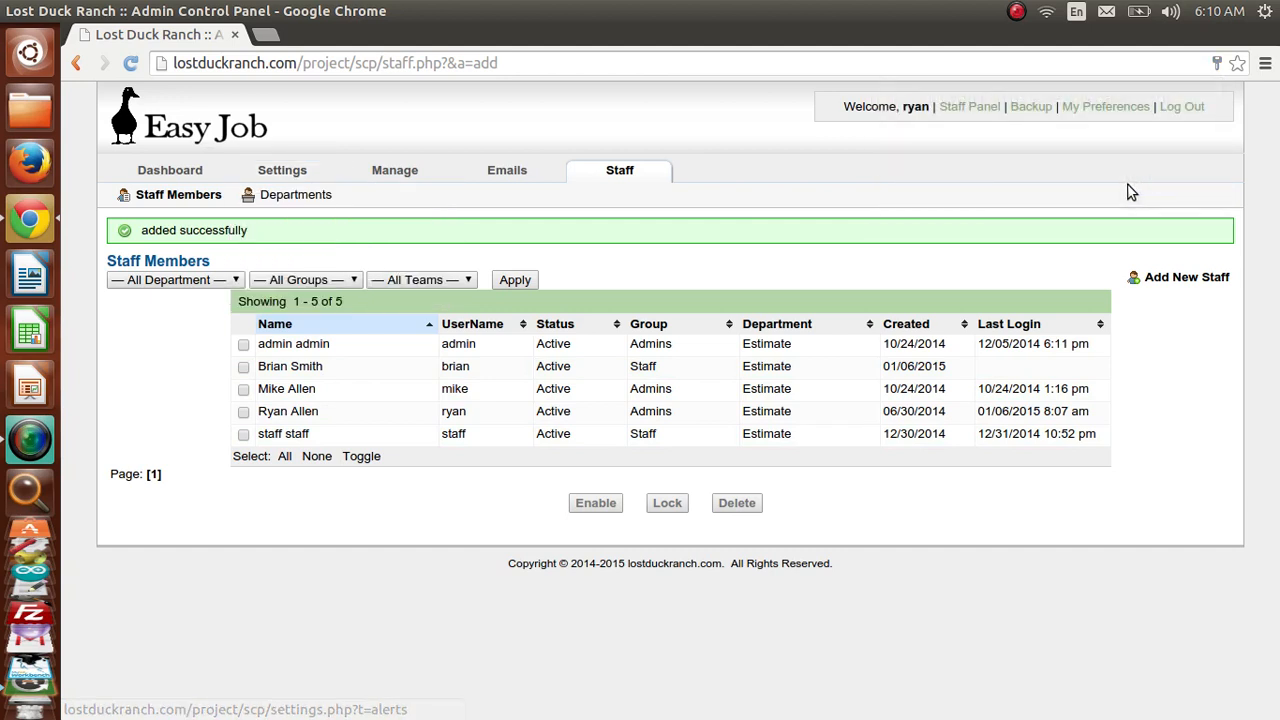
{"action": "left_click", "coordinate": [953, 112]}
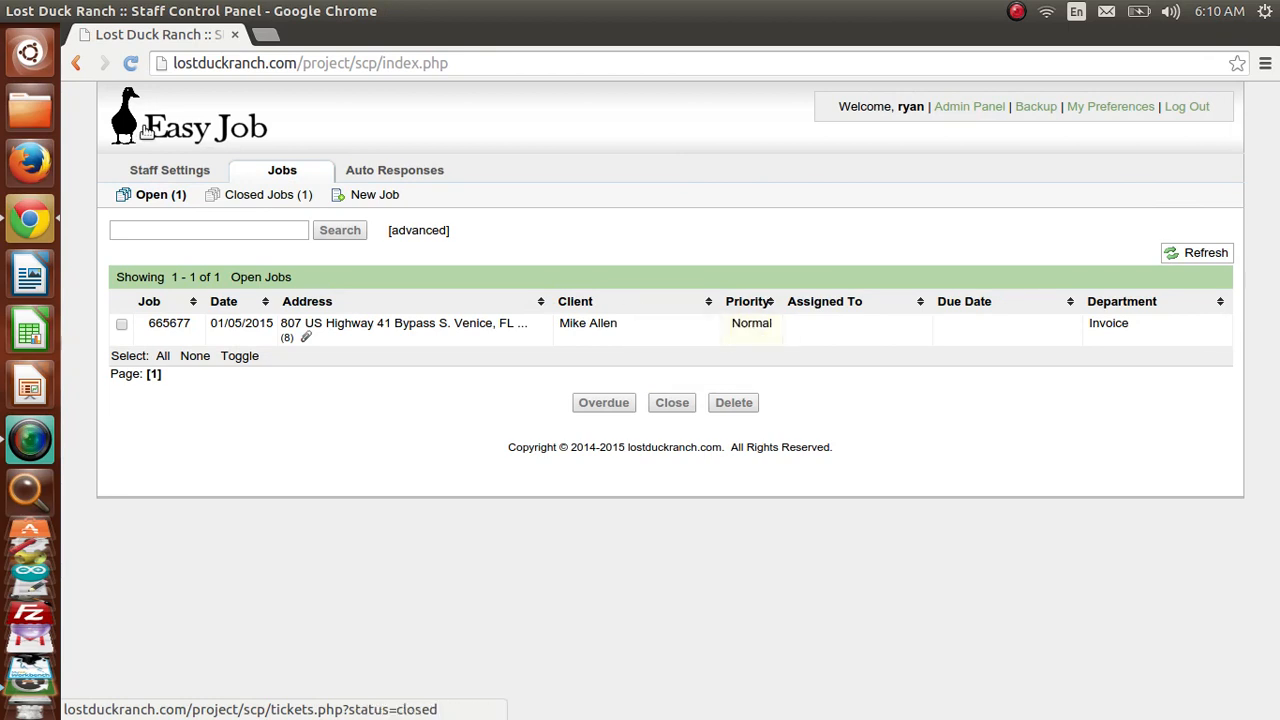
{"action": "mouse_move", "coordinate": [169, 176]}
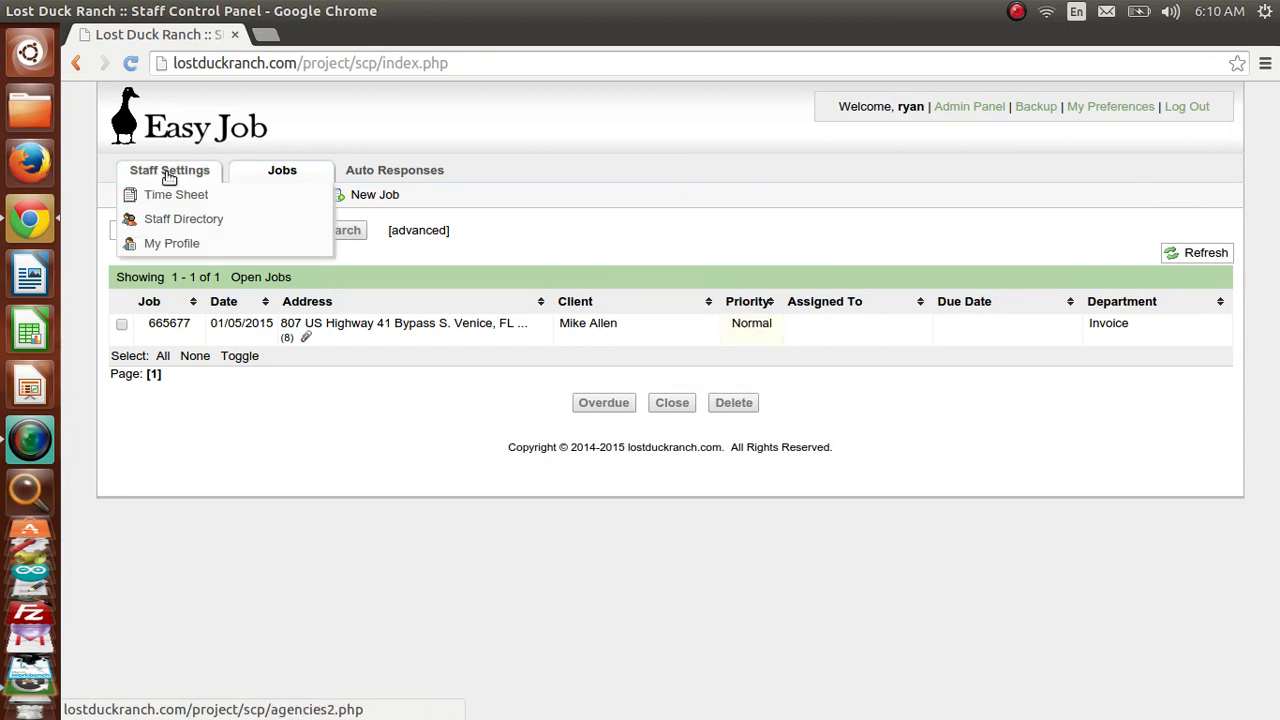
{"action": "left_click", "coordinate": [169, 176]}
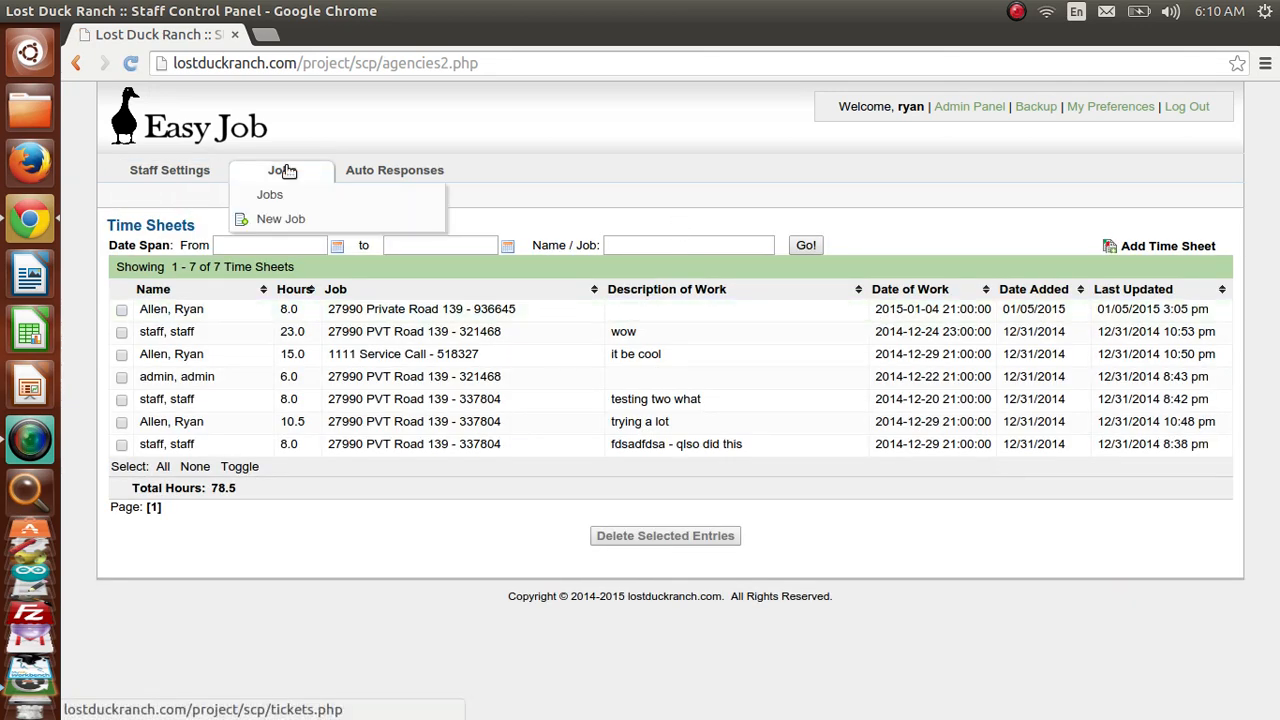
{"action": "double_click", "coordinate": [230, 490]}
{"action": "left_click", "coordinate": [214, 497]}
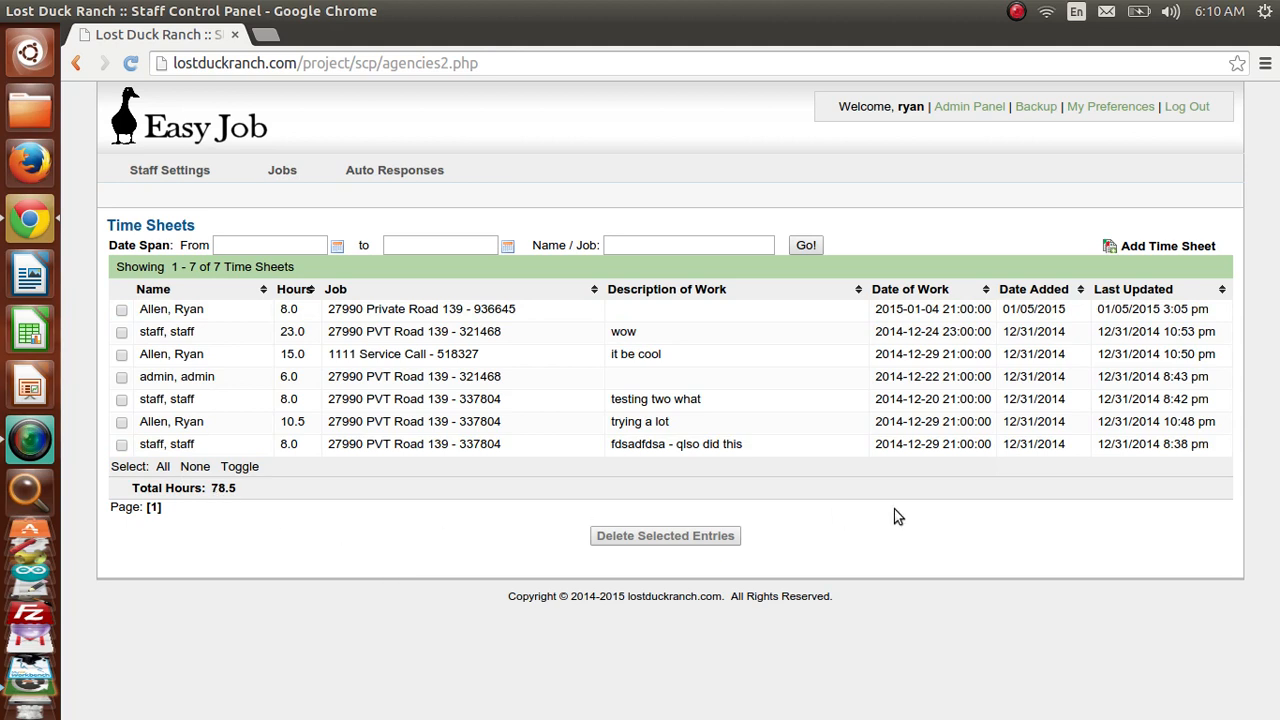
- Start a time sheet for the new staff member with 8 hours dated 01/05/2015
{"action": "left_click", "coordinate": [1180, 249]}
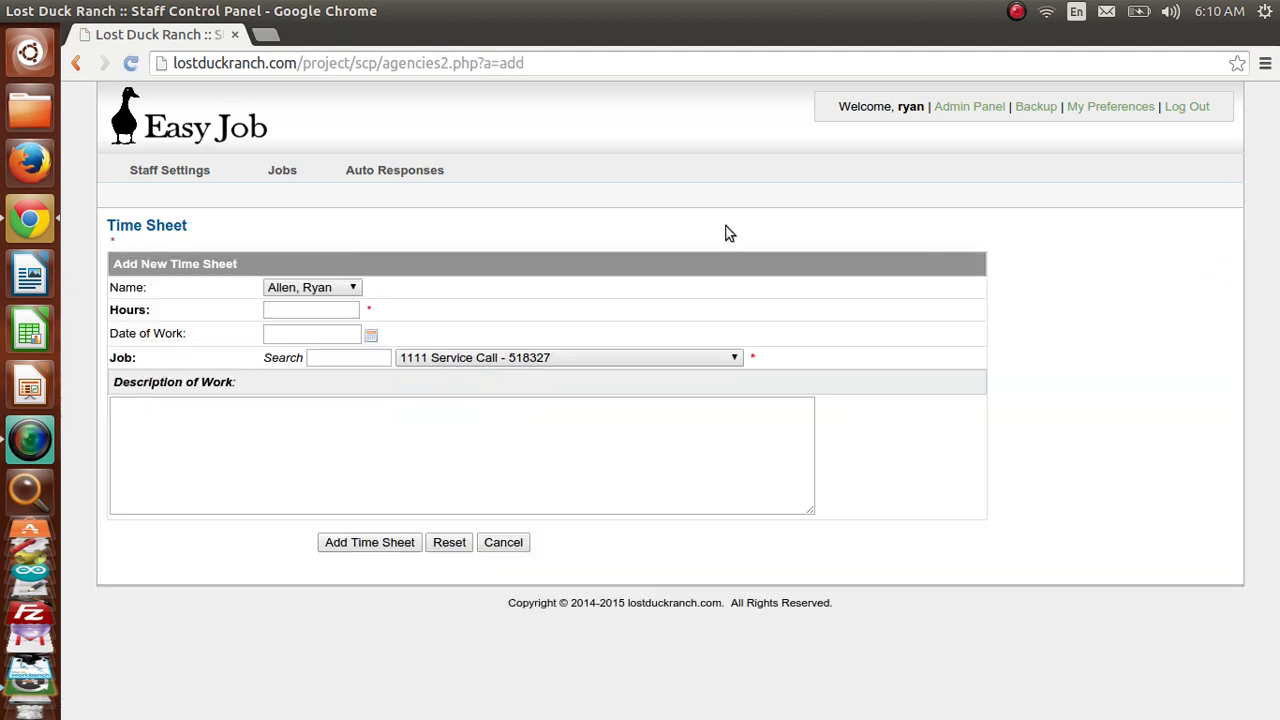
{"action": "left_click", "coordinate": [335, 287]}
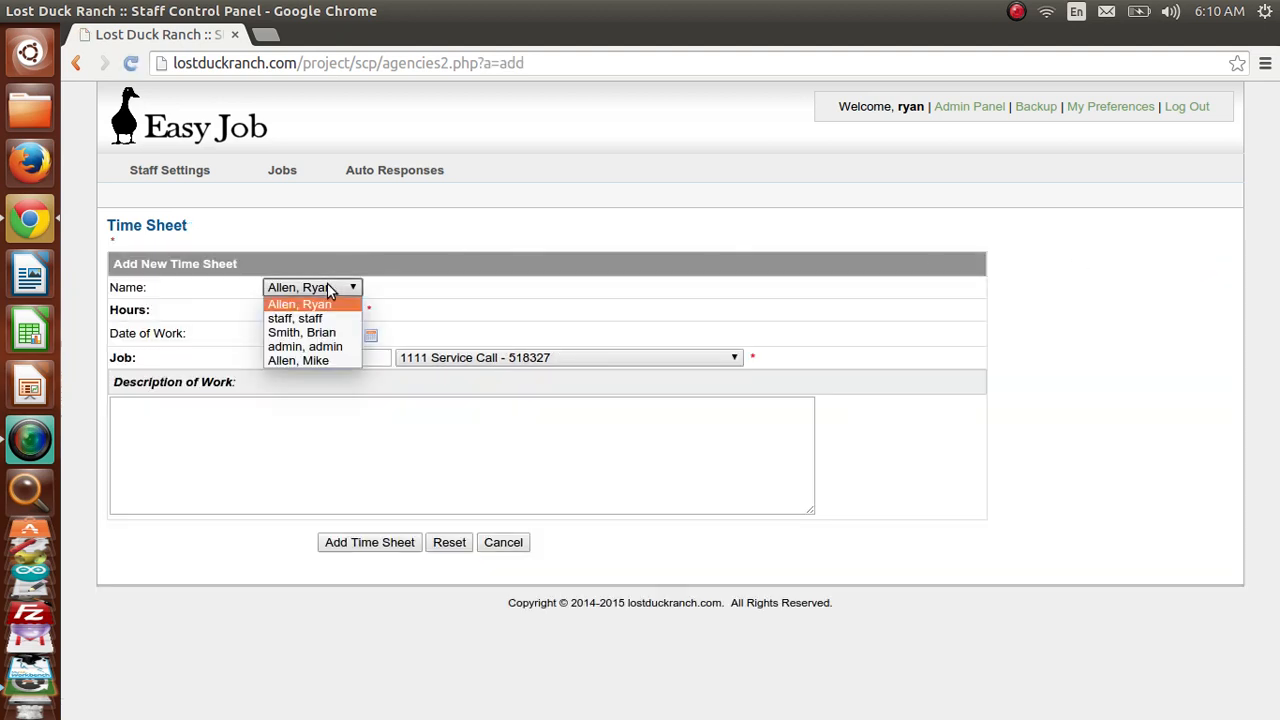
{"action": "left_click", "coordinate": [330, 334]}
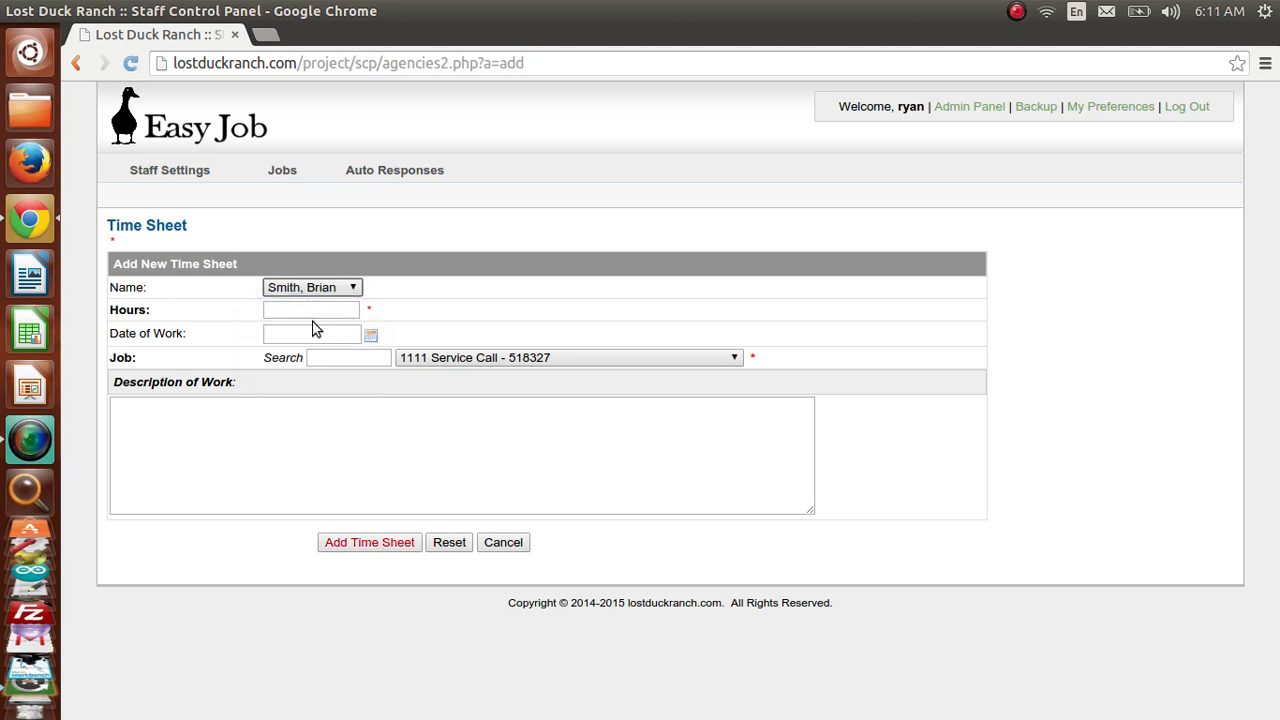
{"action": "left_click", "coordinate": [296, 316]}
{"action": "type", "text": "8"}
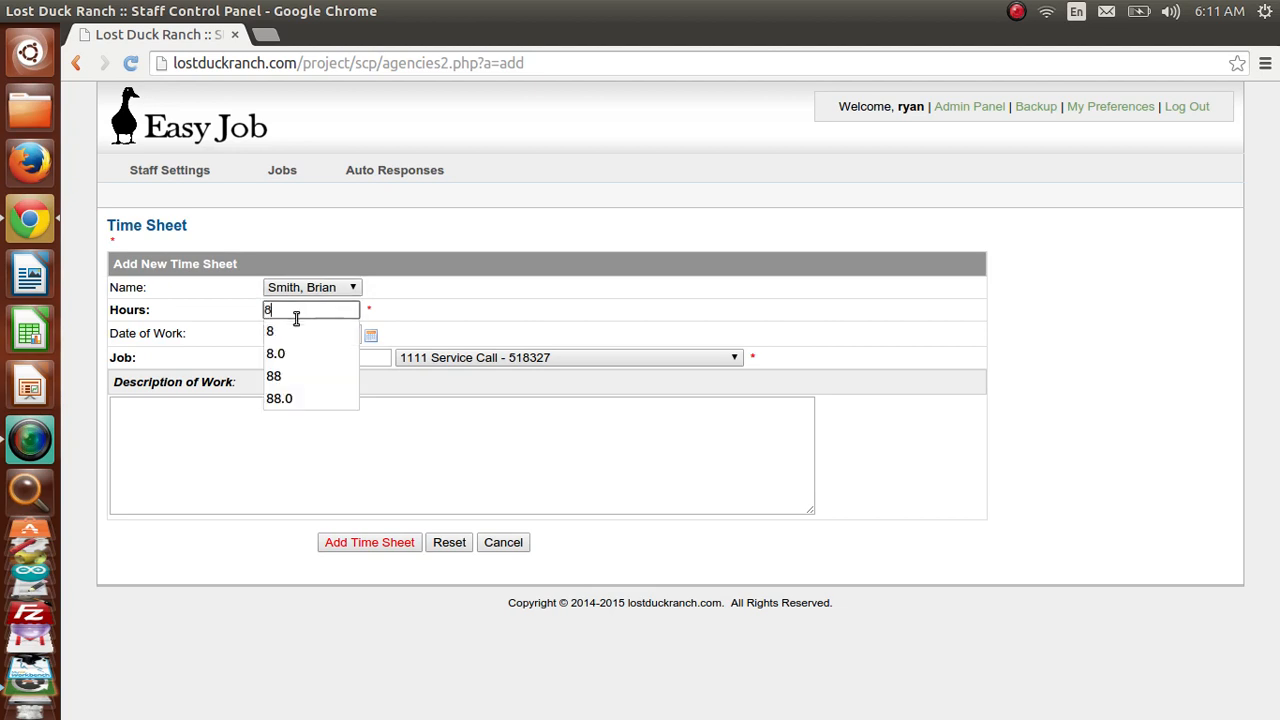
{"action": "key", "text": "Escape"}
{"action": "left_click", "coordinate": [350, 334]}
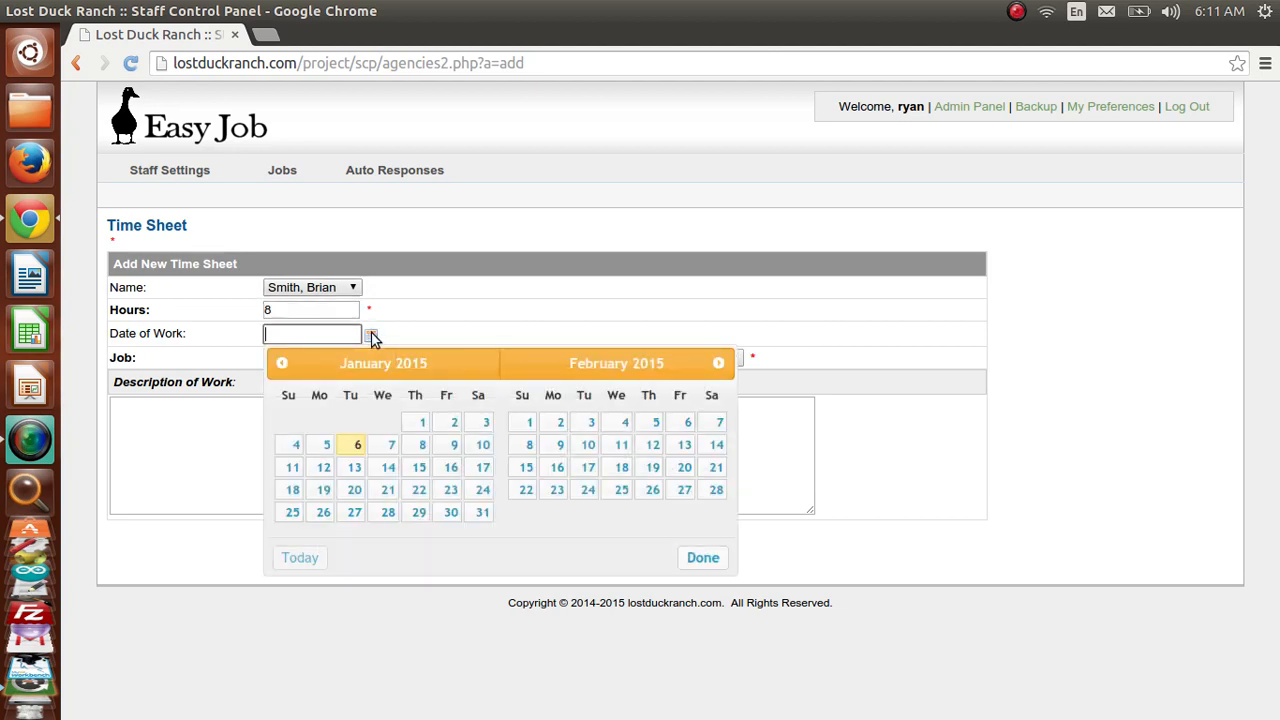
{"action": "left_click", "coordinate": [326, 444]}
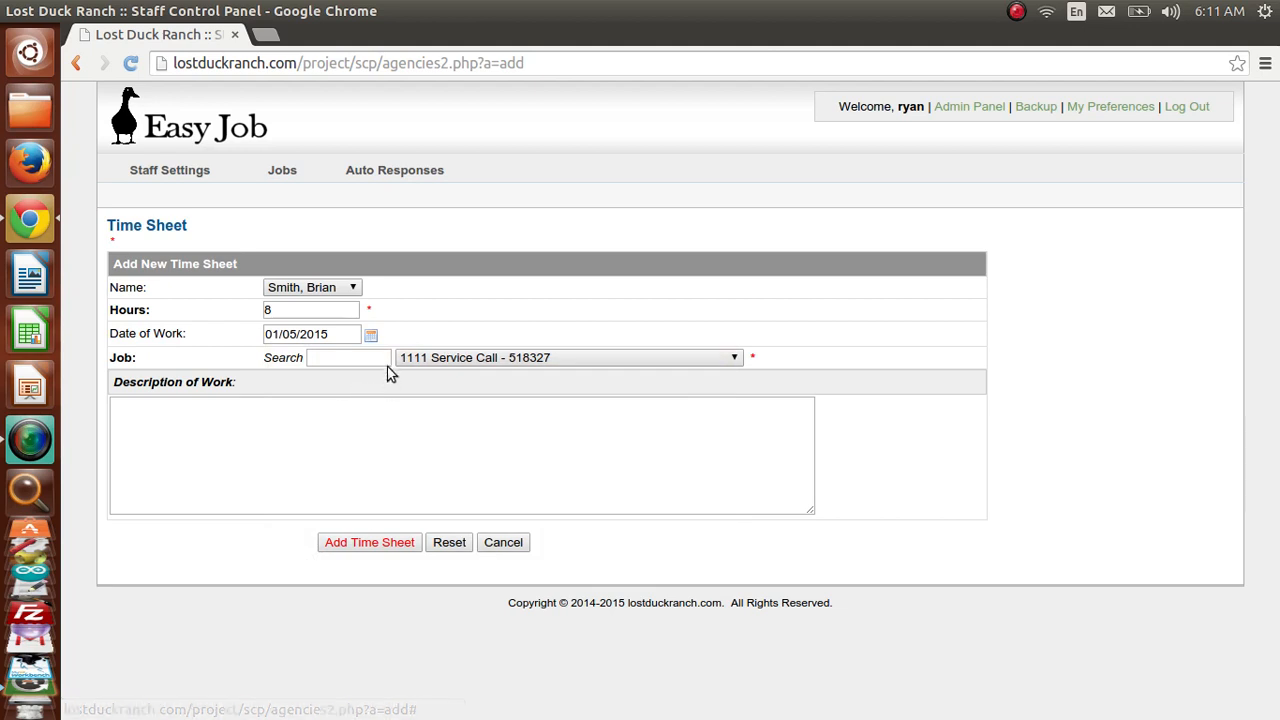
- Pick the highway bypass job by searching 'bypass' and submit the time sheet
{"action": "left_click", "coordinate": [418, 362]}
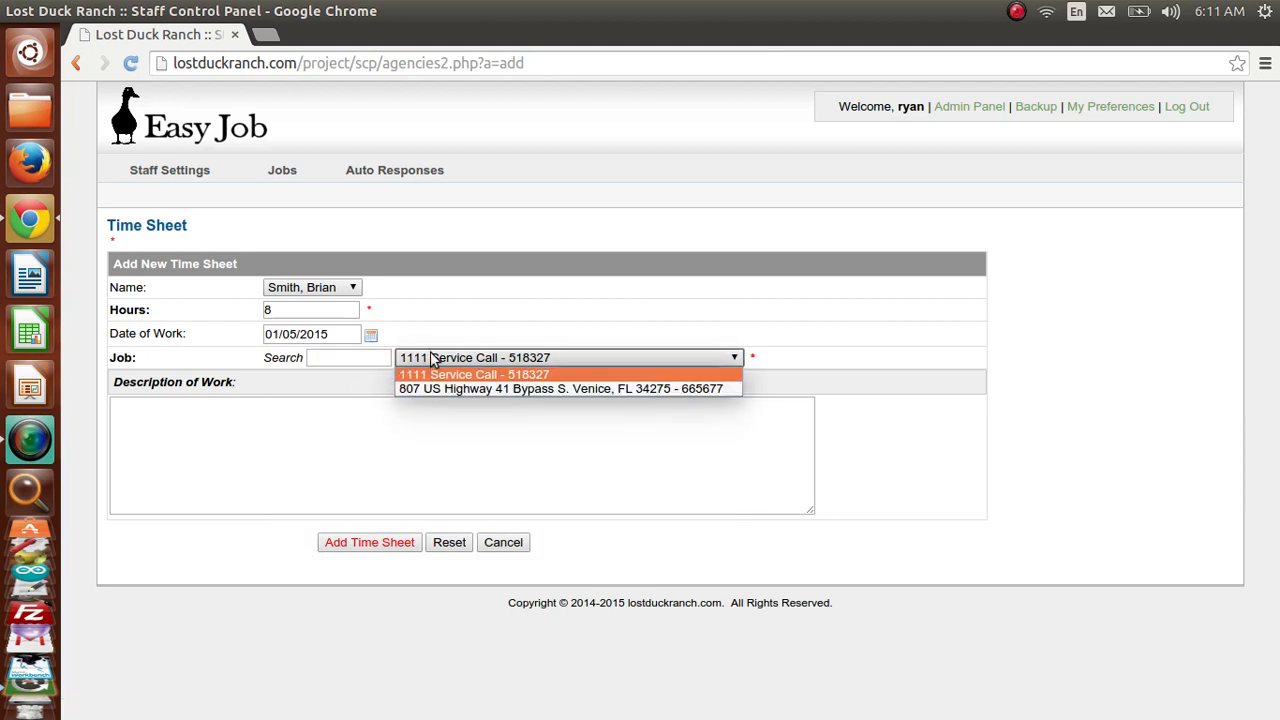
{"action": "left_click", "coordinate": [434, 328]}
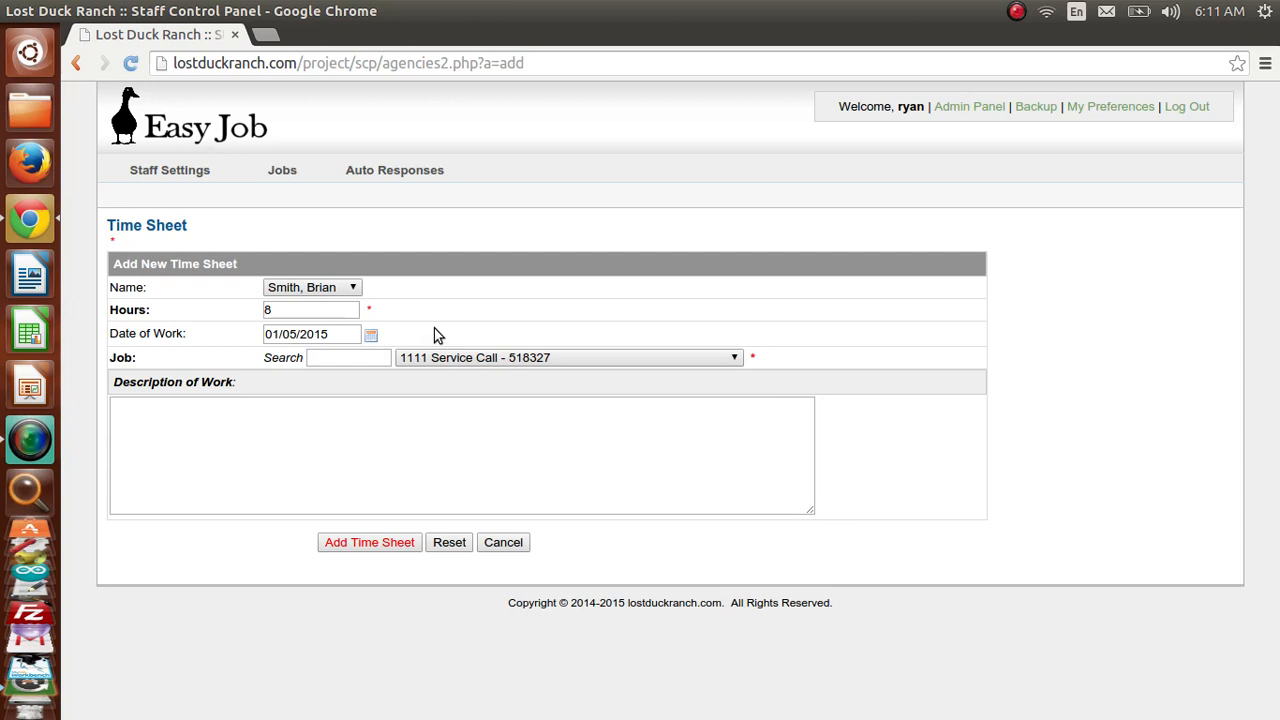
{"action": "left_click", "coordinate": [374, 361]}
{"action": "type", "text": "by"}
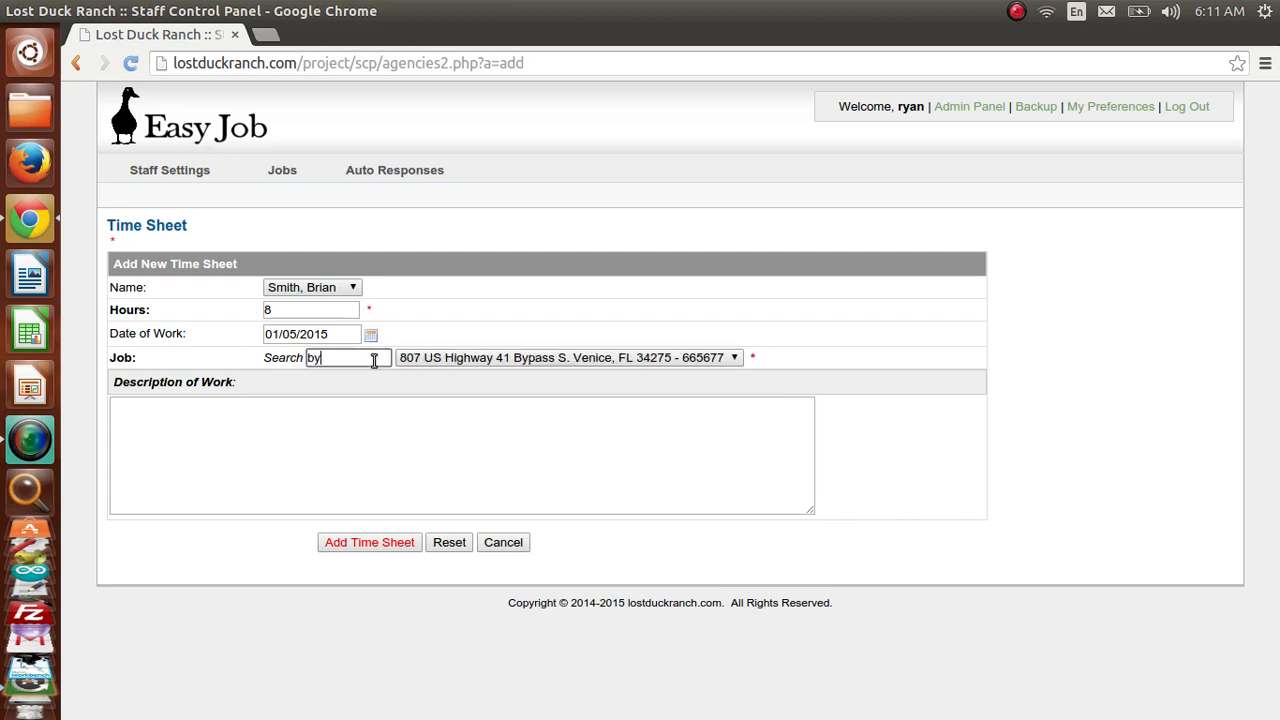
{"action": "type", "text": "pass"}
{"action": "key", "text": "Tab"}
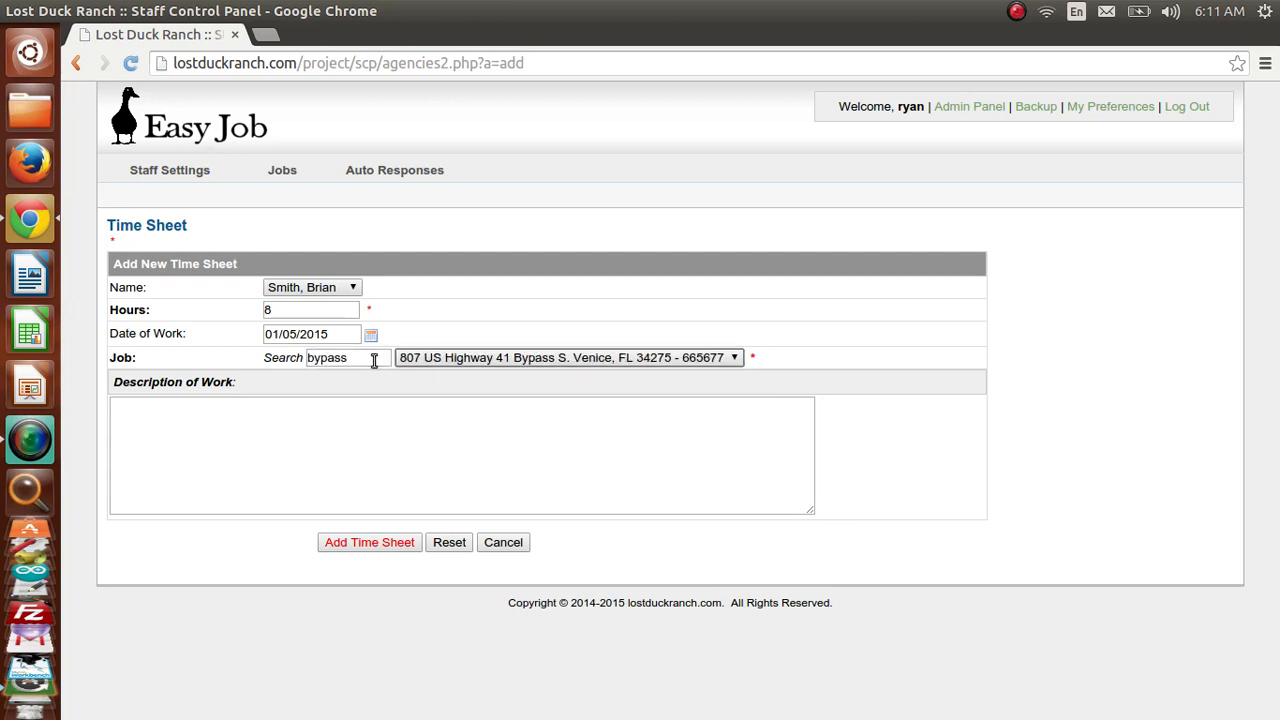
{"action": "left_click", "coordinate": [371, 440]}
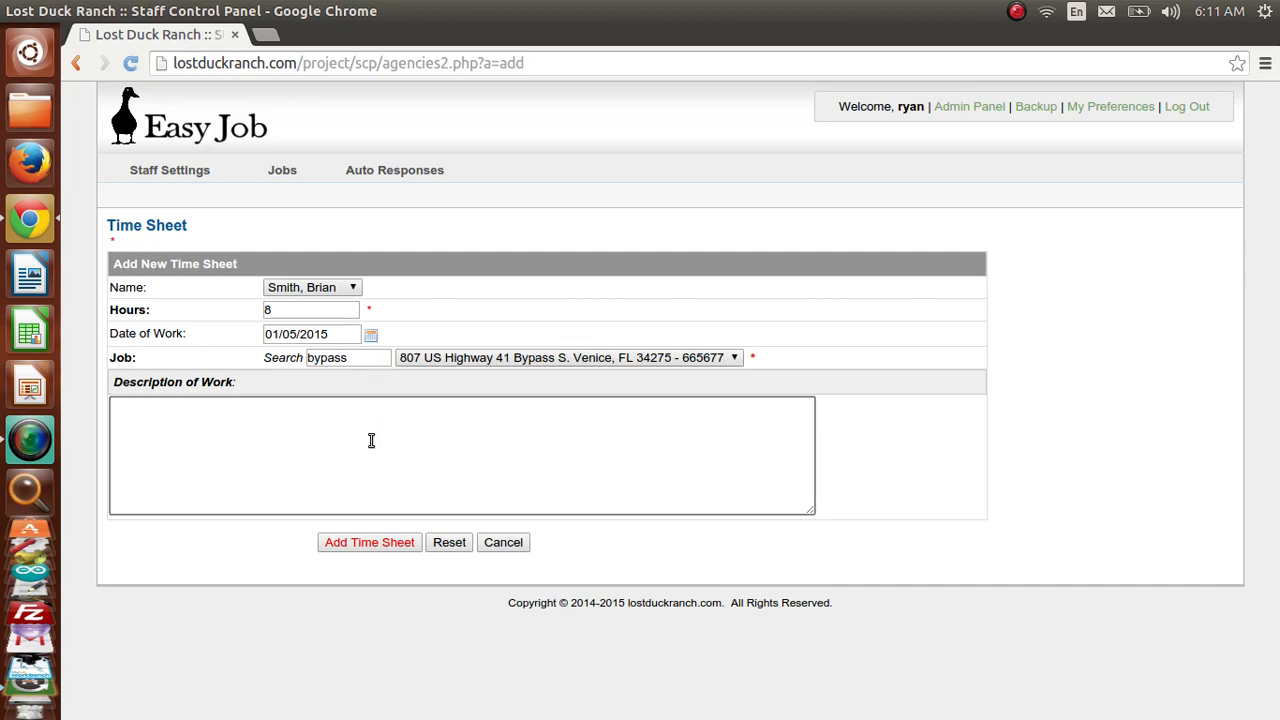
{"action": "left_click", "coordinate": [370, 542]}
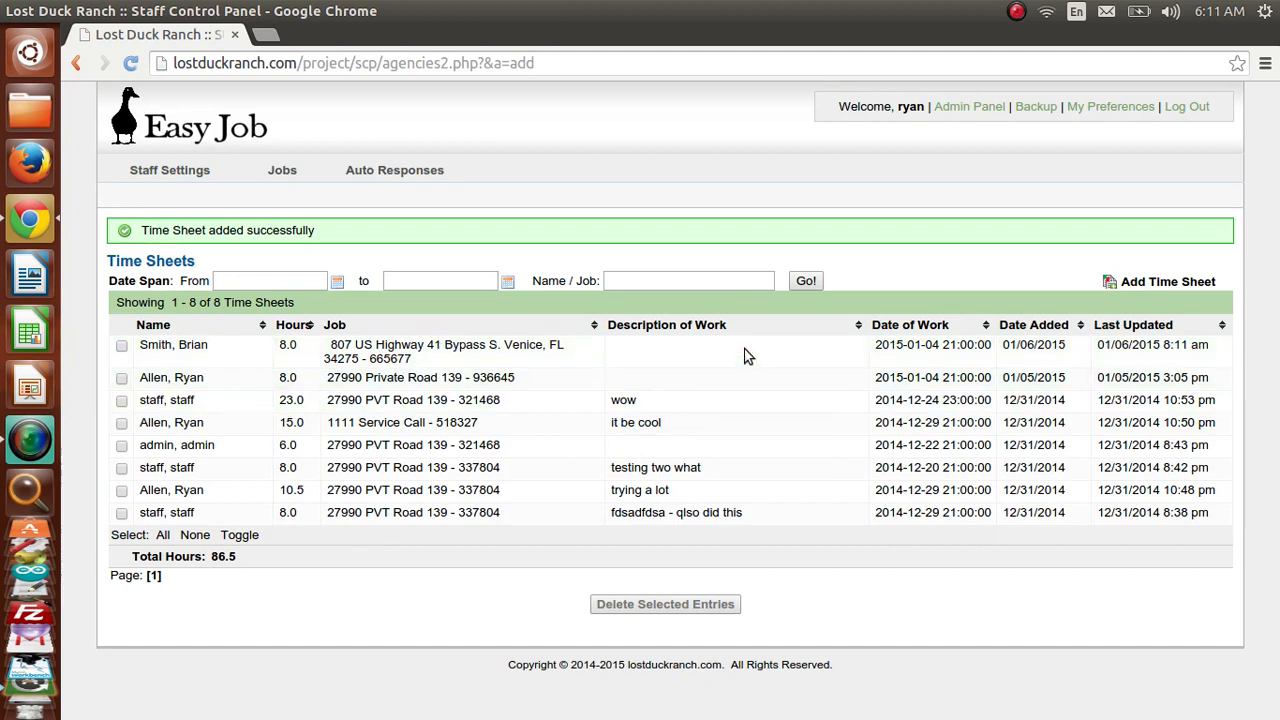
- Set the new entry's Description of Work to 'test', save it, and return to the list
{"action": "left_click", "coordinate": [200, 346]}
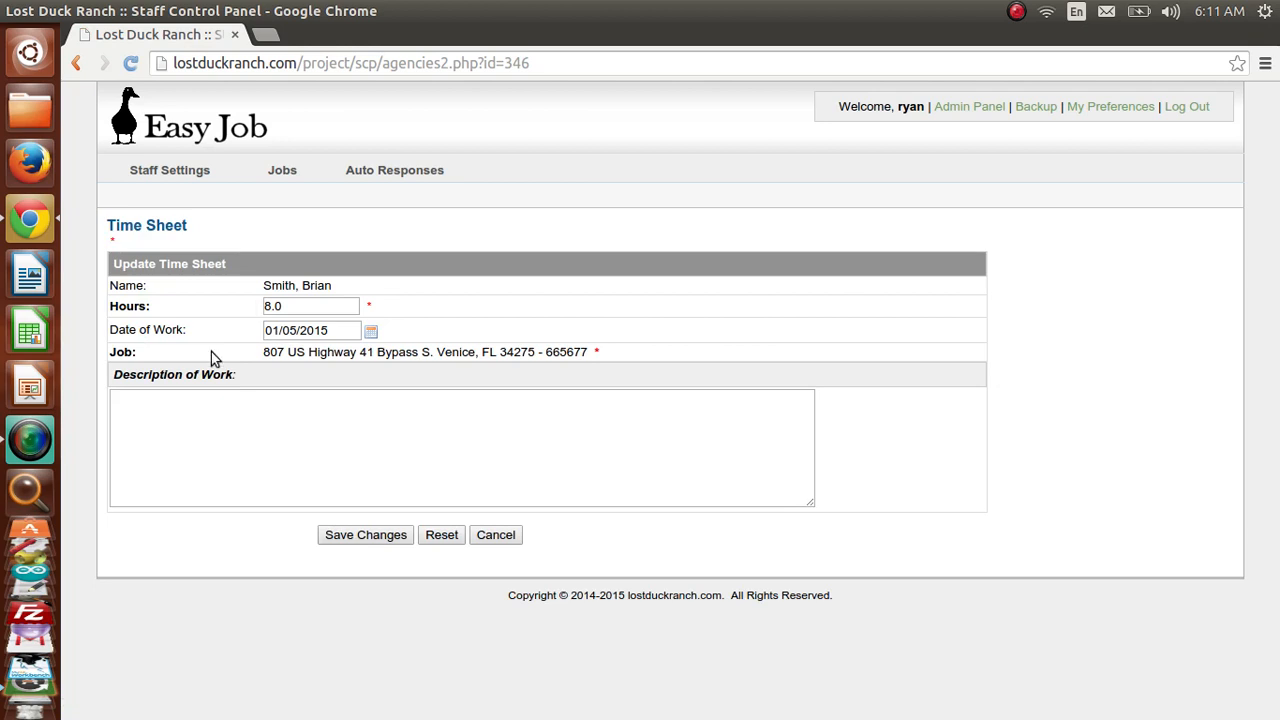
{"action": "left_click", "coordinate": [341, 431]}
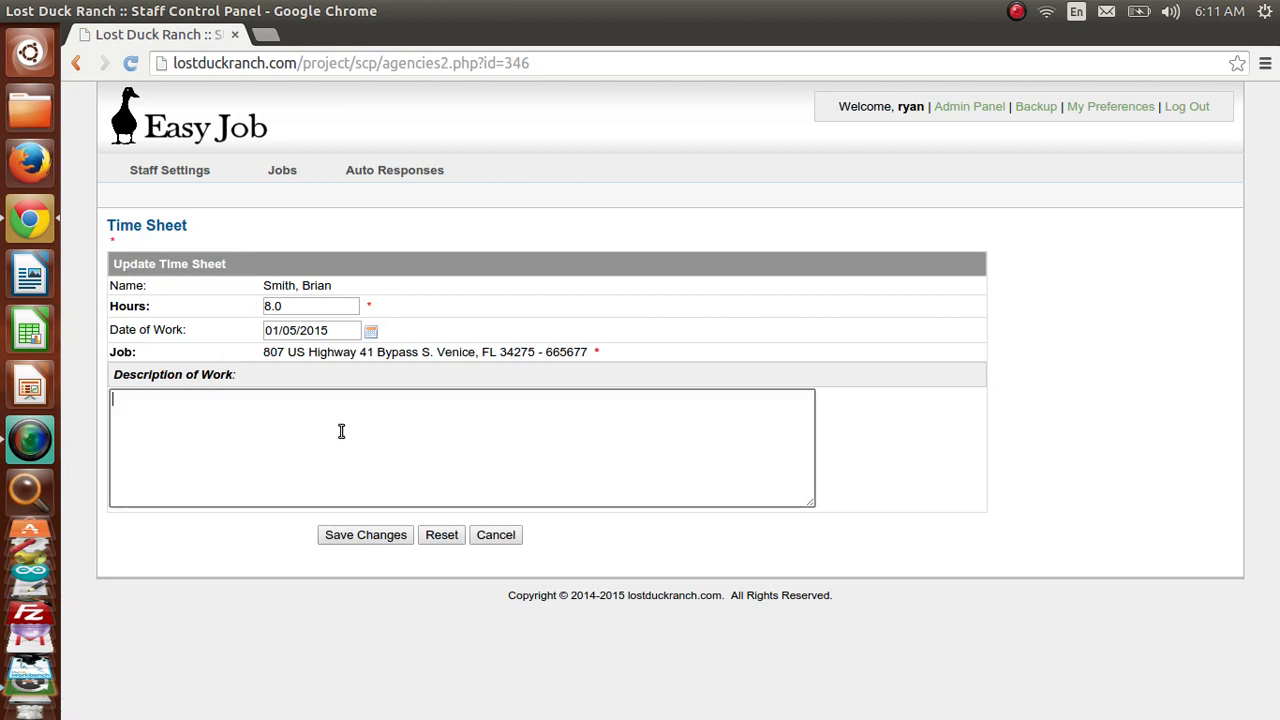
{"action": "type", "text": "test"}
{"action": "key", "text": "Tab"}
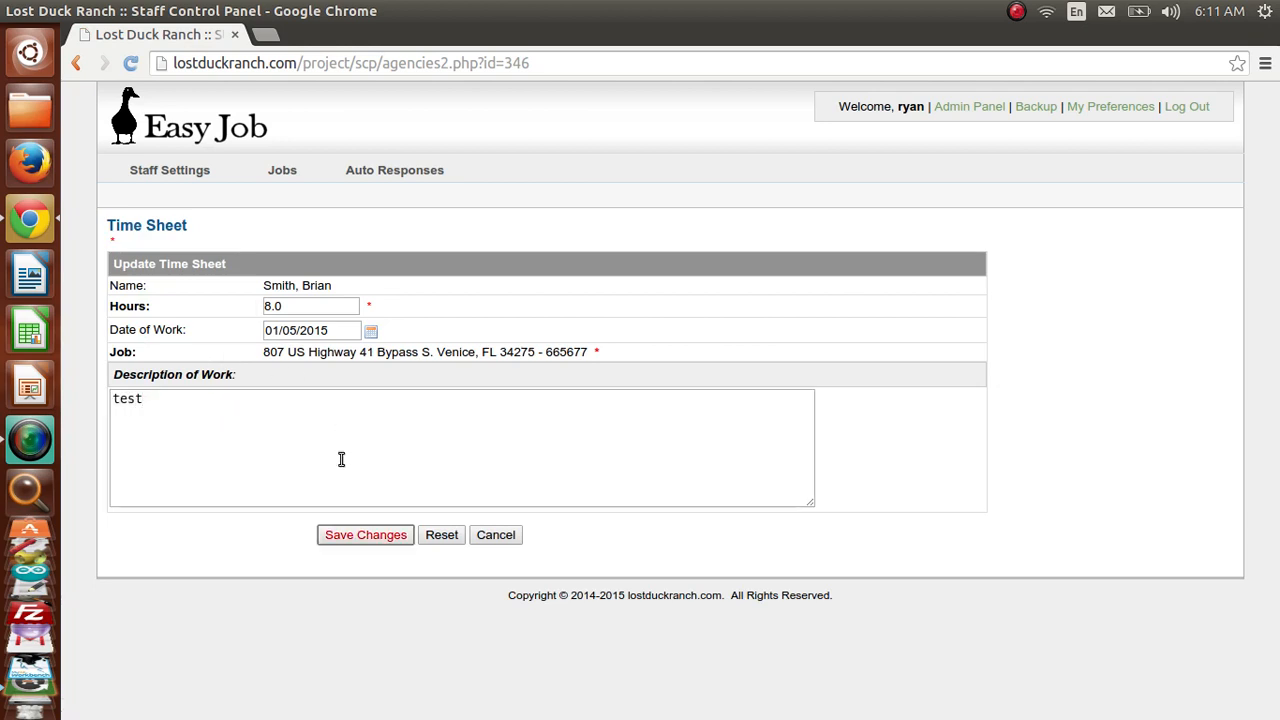
{"action": "left_click", "coordinate": [352, 537]}
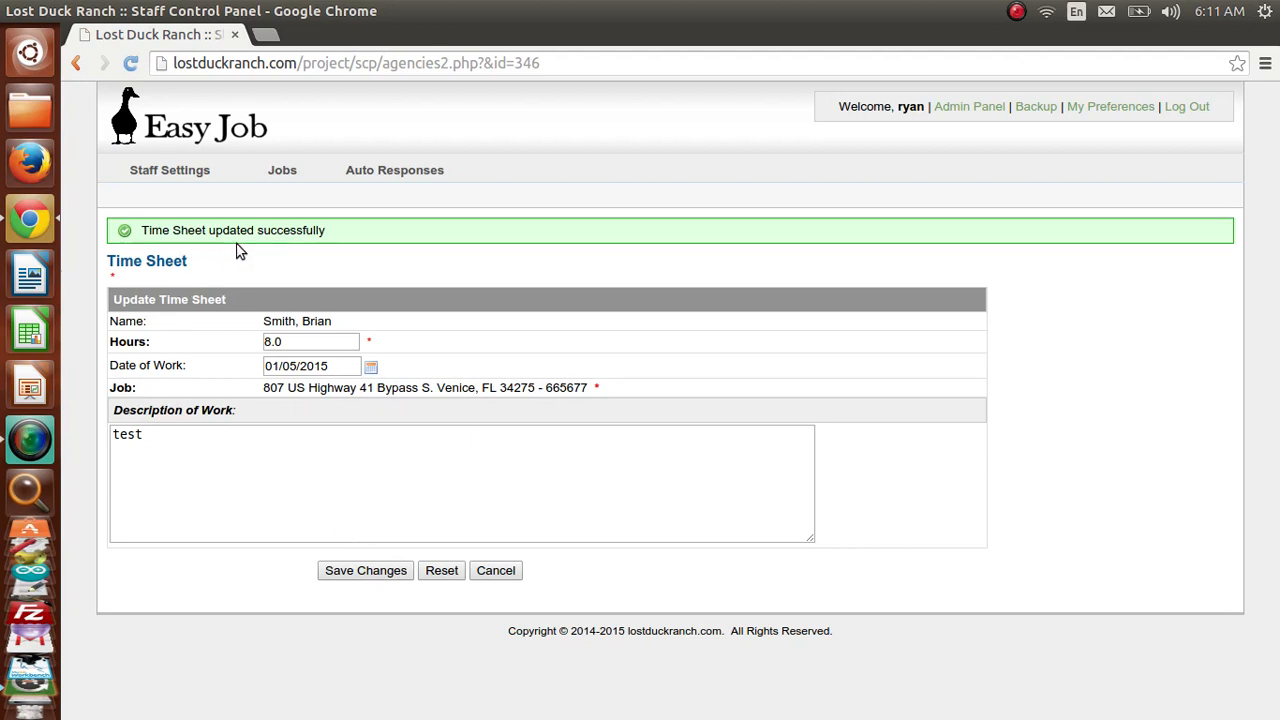
{"action": "left_click", "coordinate": [494, 574]}
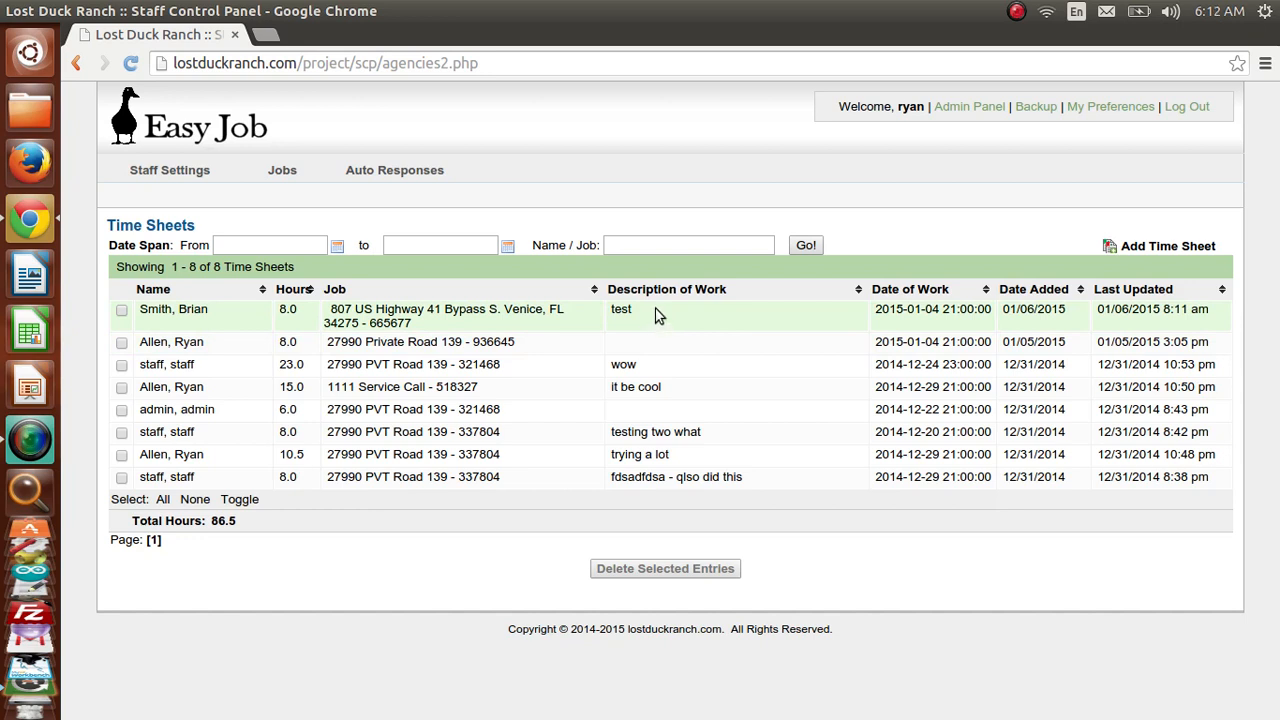
- Filter the time sheets by an employee's name
{"action": "left_click", "coordinate": [670, 248]}
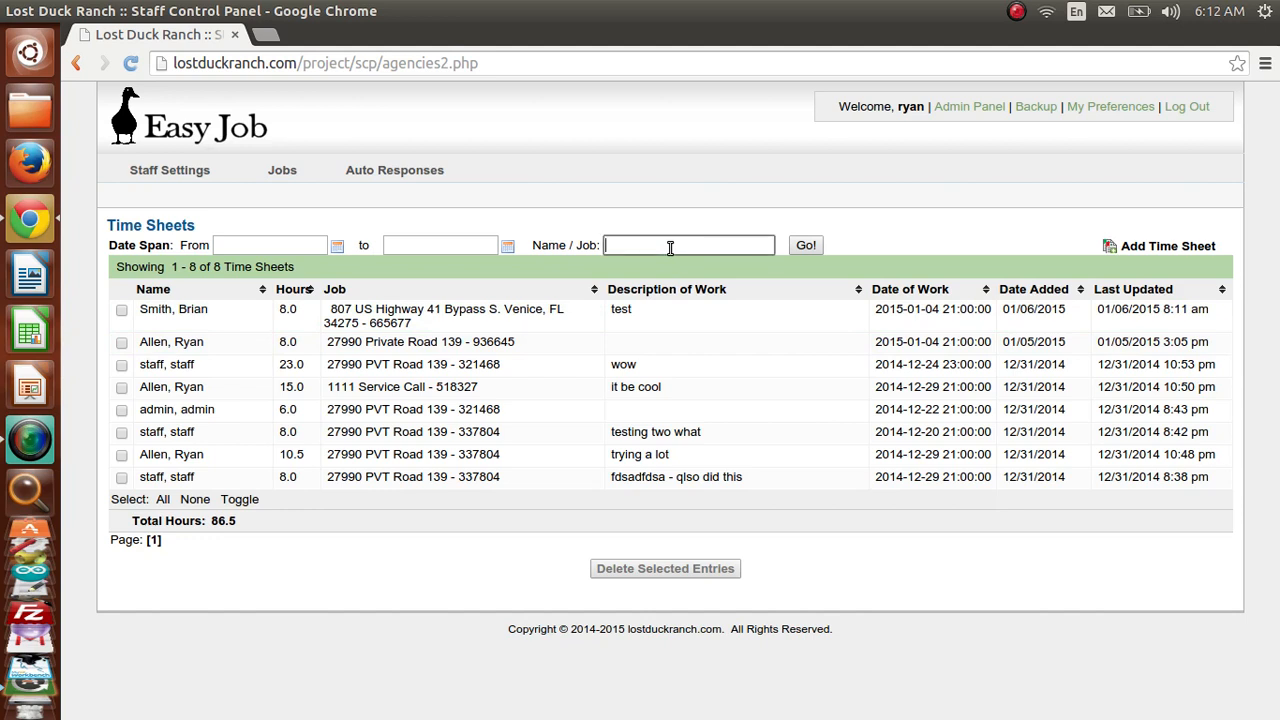
{"action": "type", "text": "ryan"}
{"action": "key", "text": "Return"}
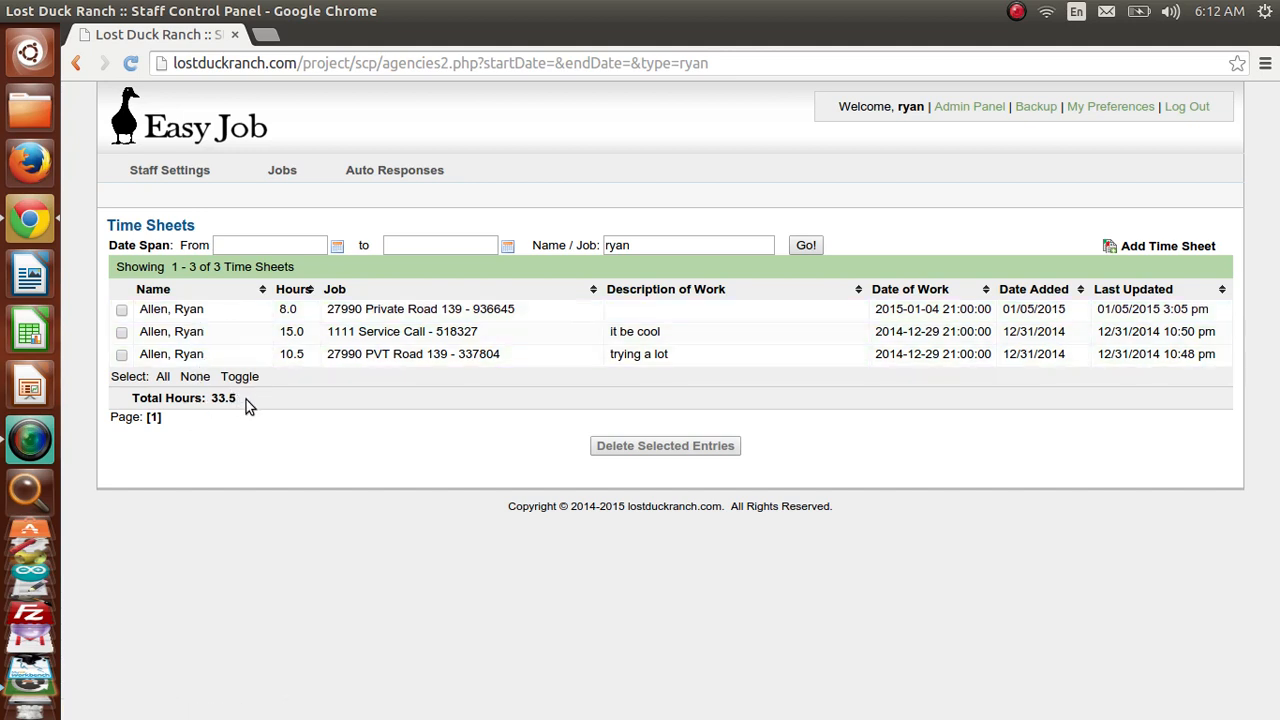
- Filter the list to dates from 01/03/2015 to 01/05/2015
{"action": "left_click", "coordinate": [720, 245]}
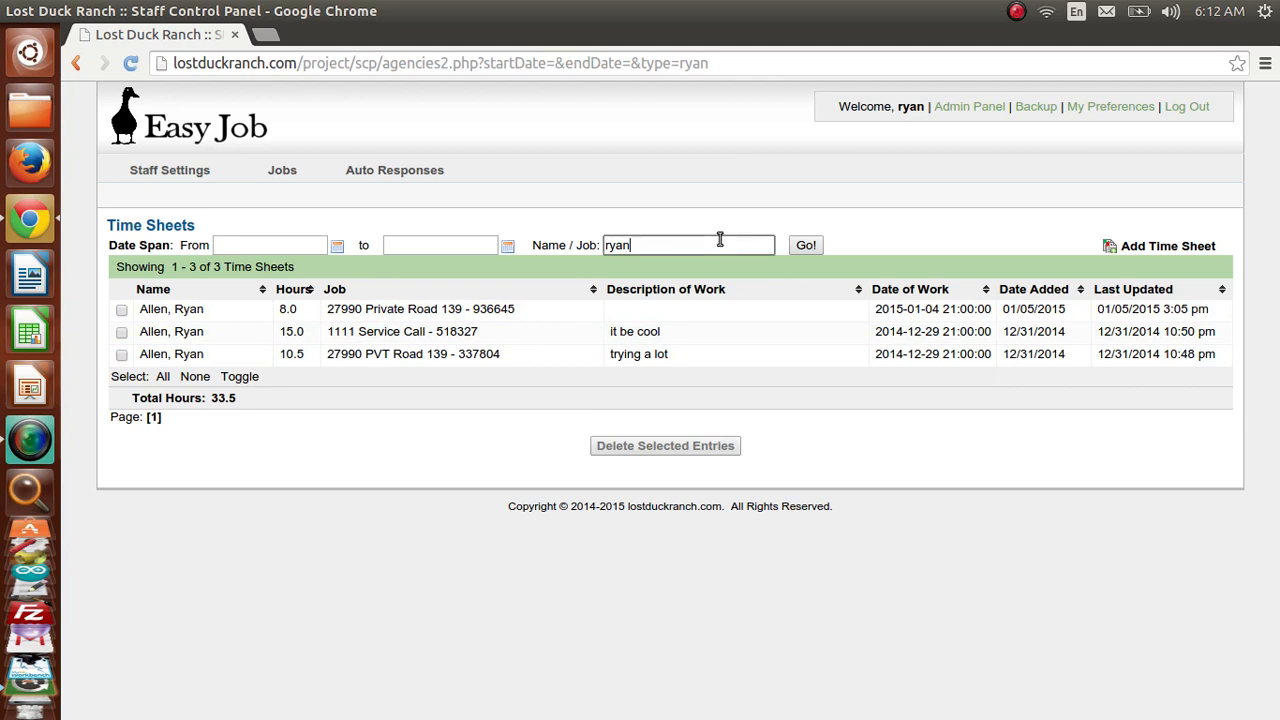
{"action": "left_click", "coordinate": [313, 245]}
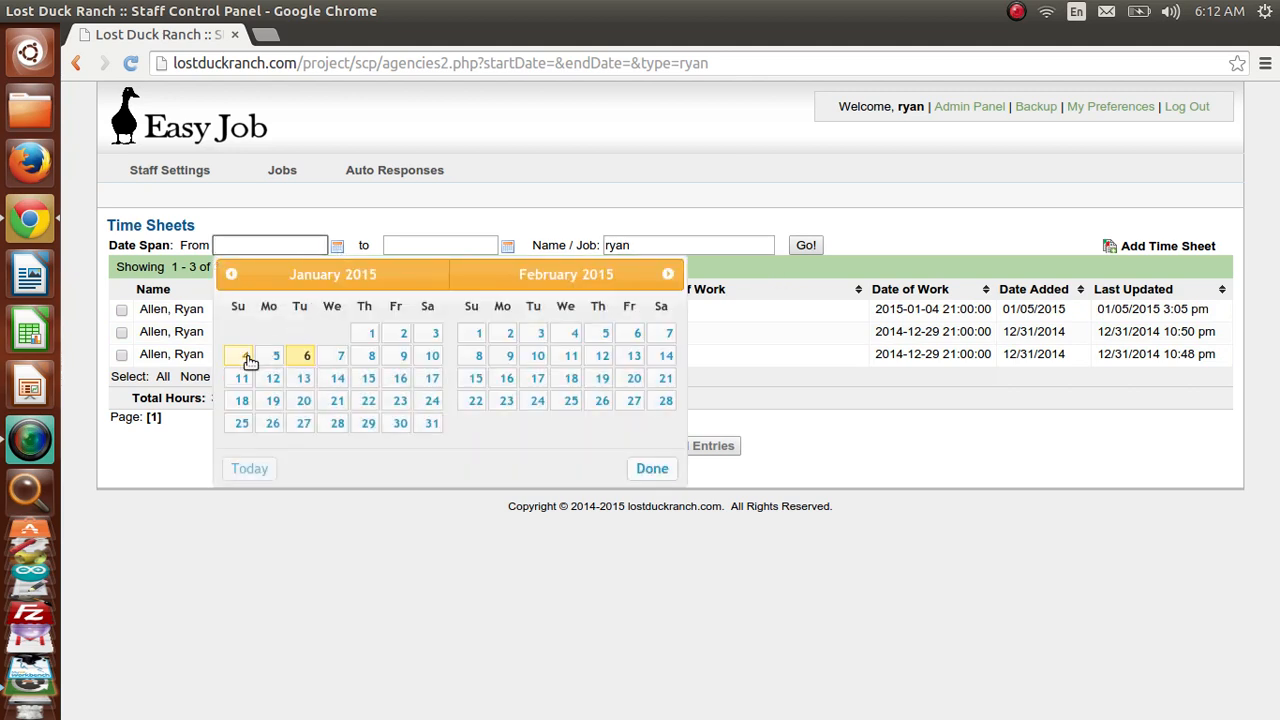
{"action": "left_click", "coordinate": [566, 214]}
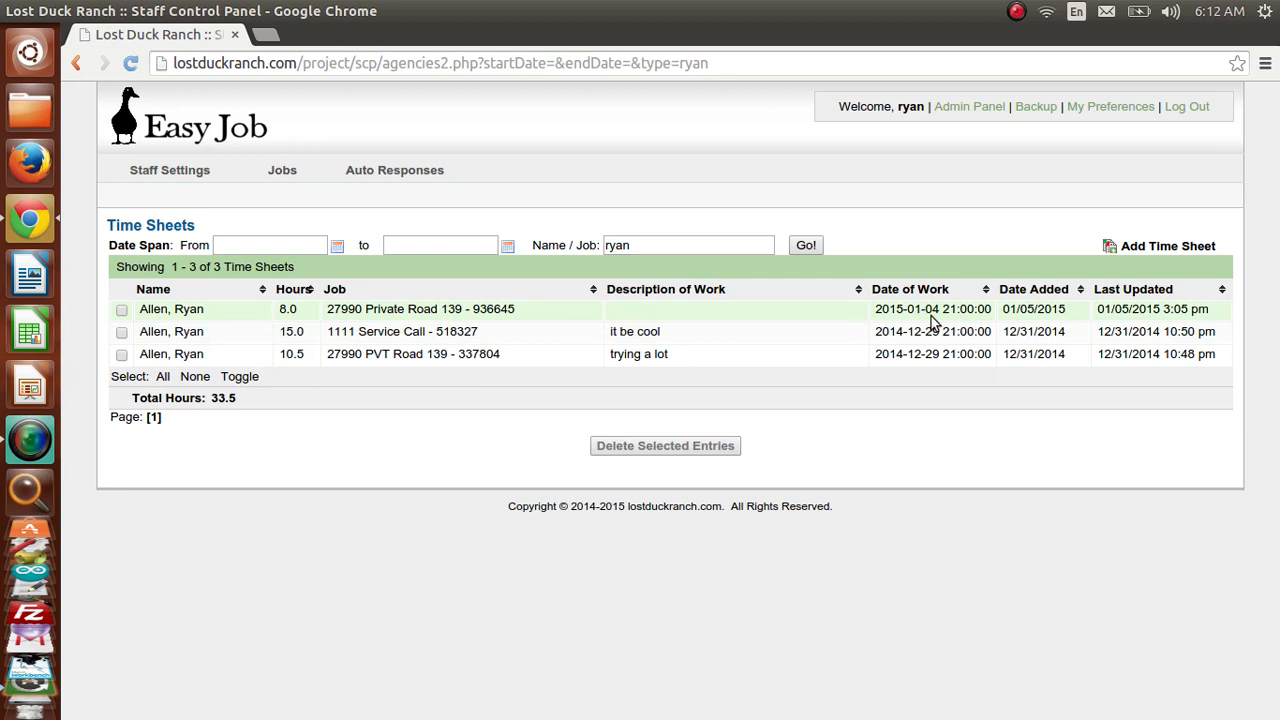
{"action": "left_click", "coordinate": [338, 246]}
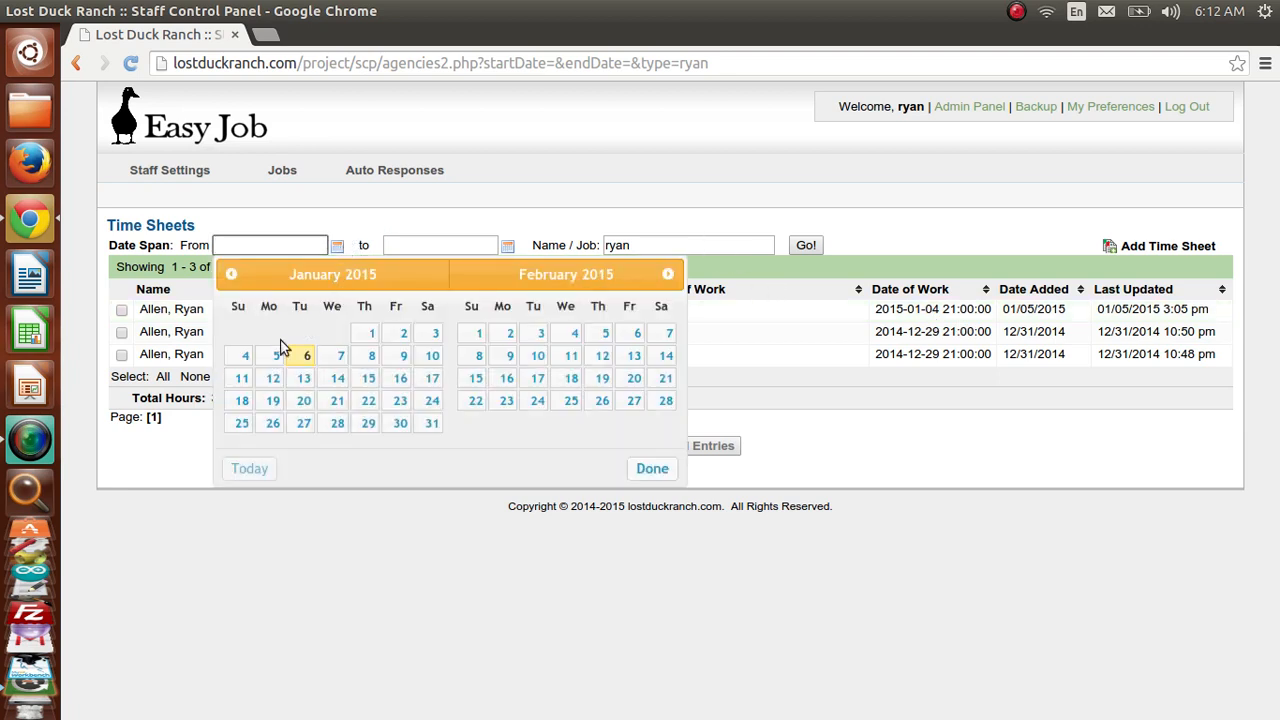
{"action": "left_click", "coordinate": [433, 335]}
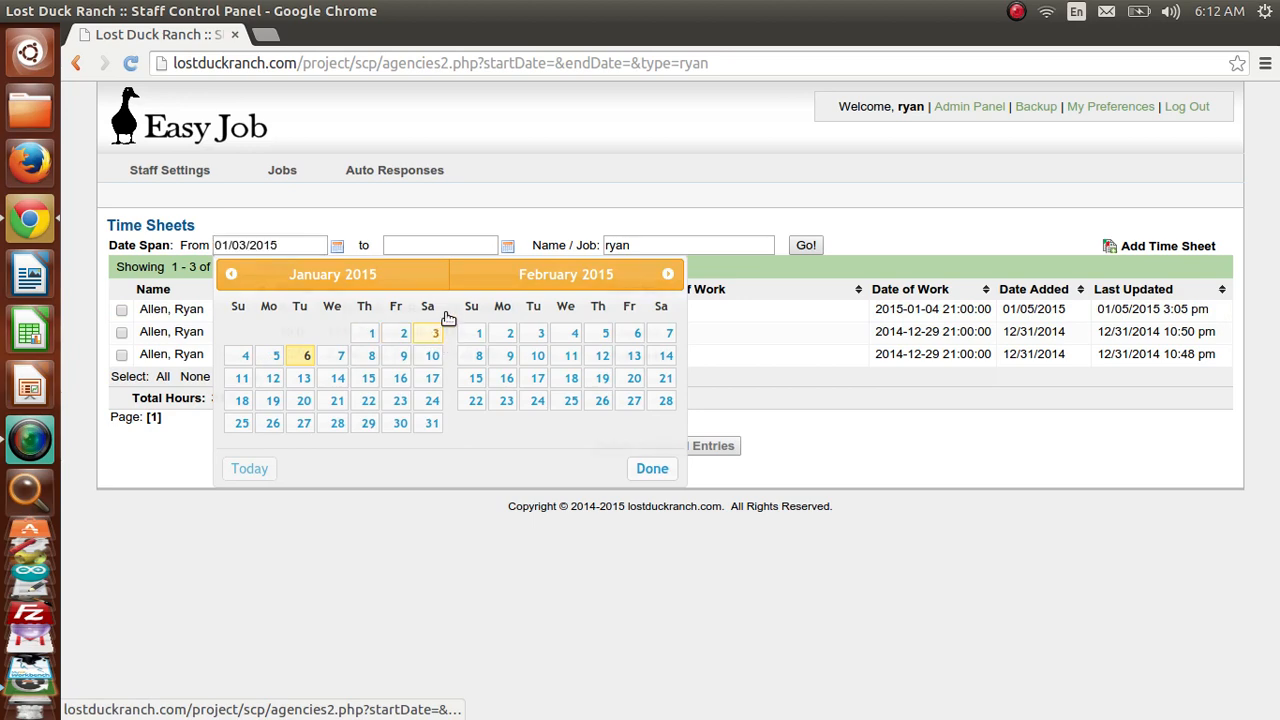
{"action": "left_click", "coordinate": [507, 246]}
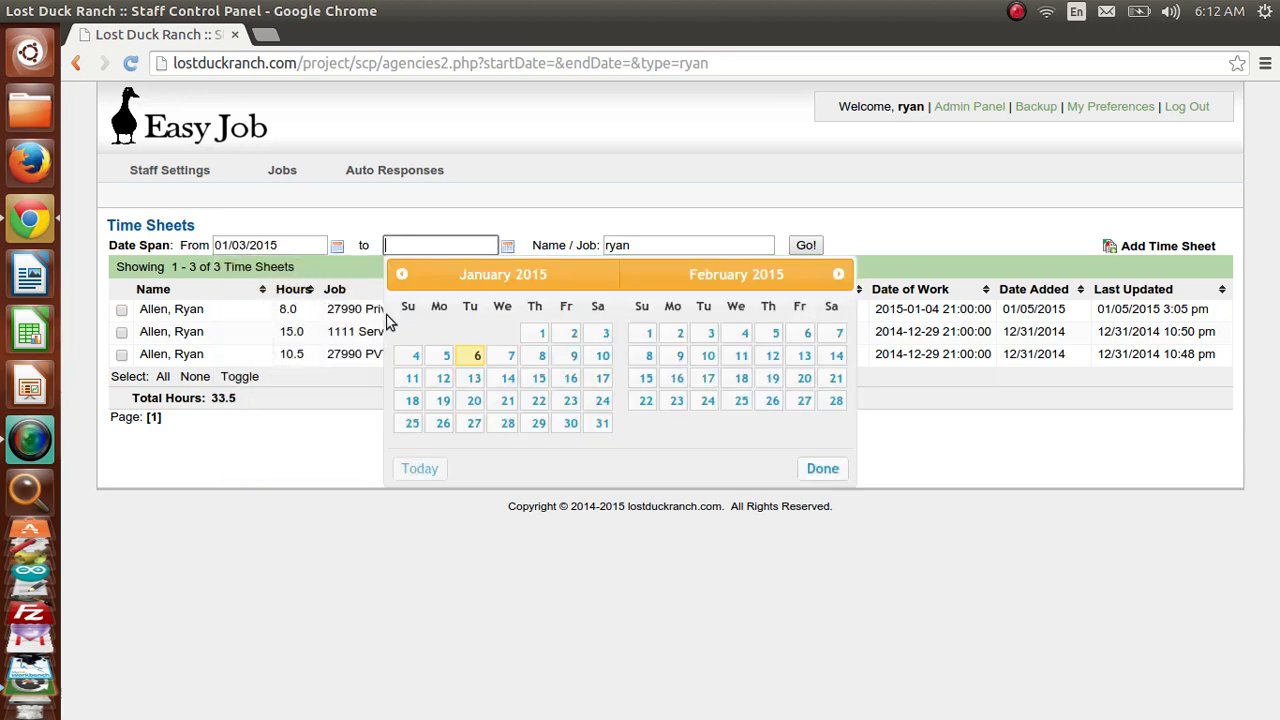
{"action": "left_click", "coordinate": [446, 355]}
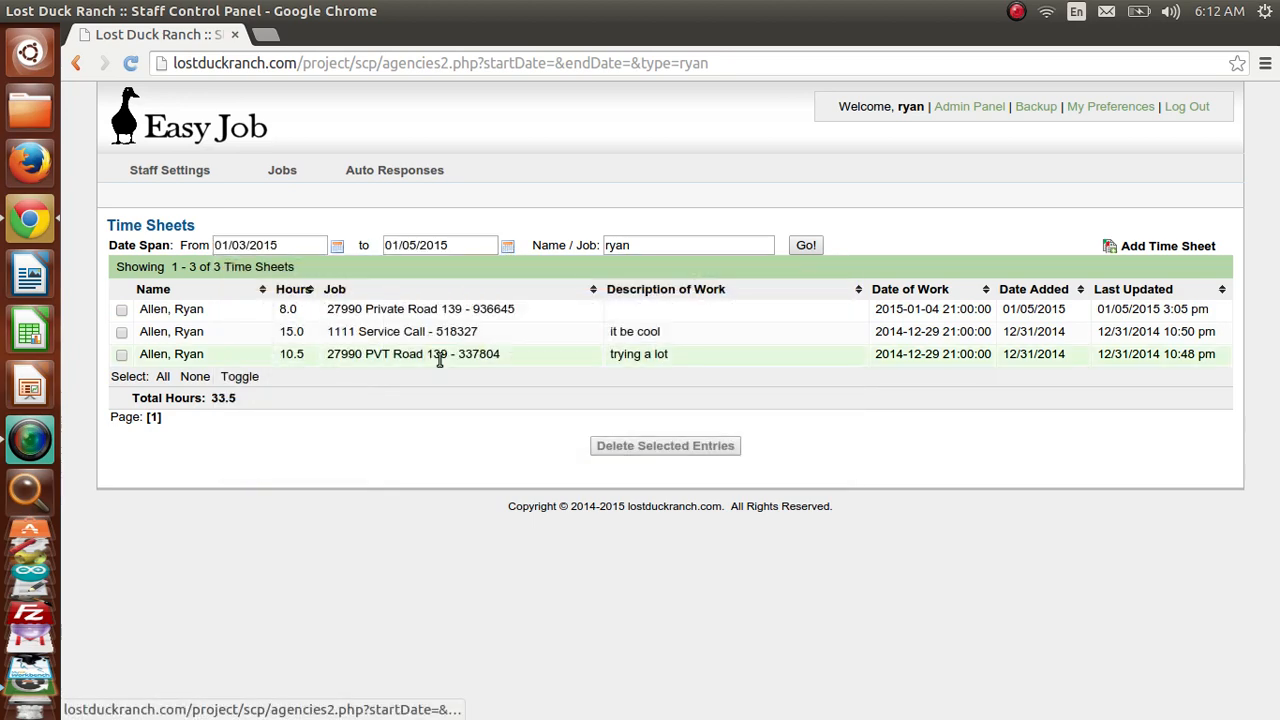
{"action": "left_click", "coordinate": [812, 248]}
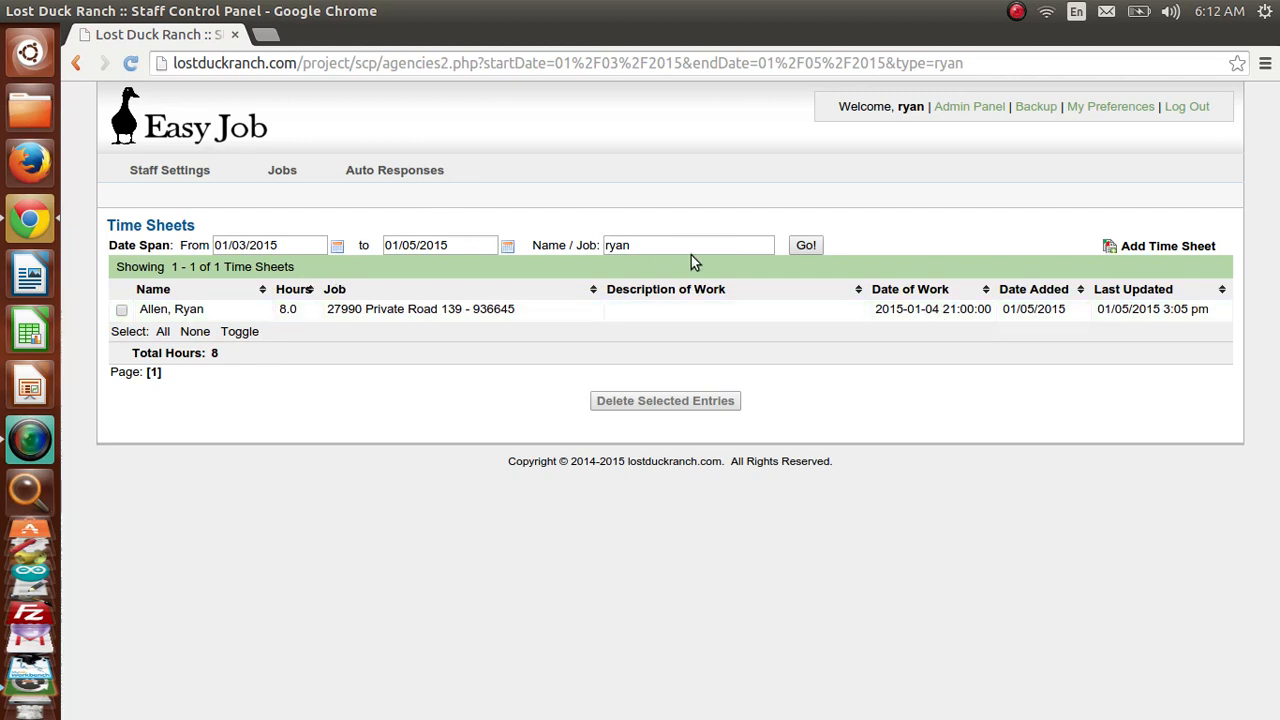
- Clear the date and name filters and reload the unfiltered list
{"action": "left_click", "coordinate": [468, 247]}
{"action": "key", "text": "BackSpace"}
{"action": "key", "text": "BackSpace"}
{"action": "key", "text": "BackSpace"}
{"action": "key", "text": "BackSpace"}
{"action": "key", "text": "BackSpace"}
{"action": "key", "text": "BackSpace"}
{"action": "key", "text": "BackSpace"}
{"action": "key", "text": "BackSpace"}
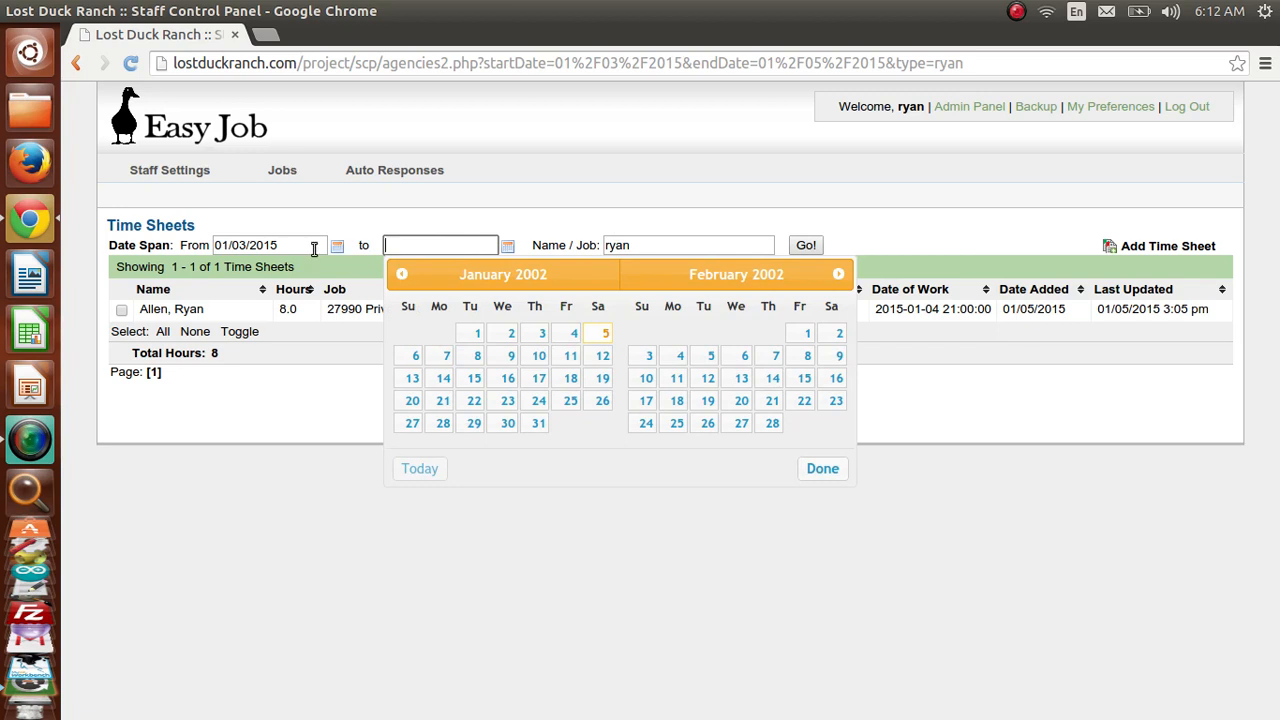
{"action": "left_click_drag", "start_coordinate": [316, 246], "coordinate": [149, 229]}
{"action": "key", "text": "BackSpace"}
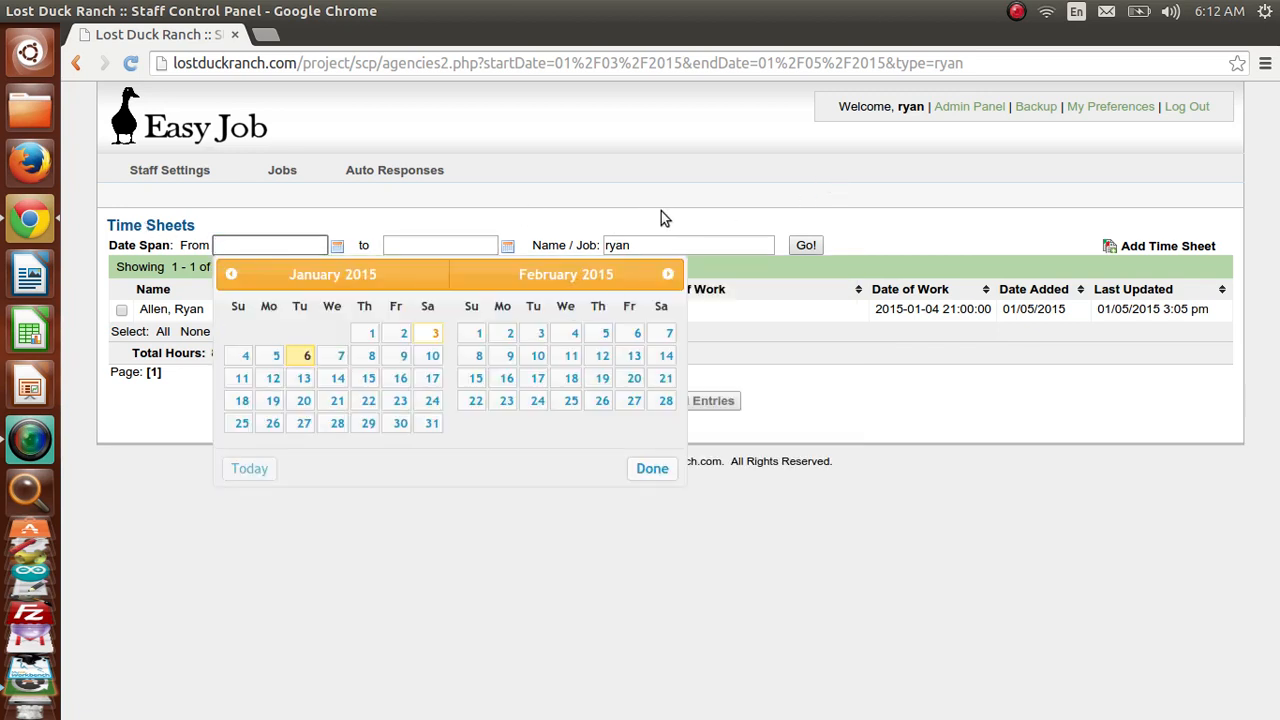
{"action": "double_click", "coordinate": [653, 240]}
{"action": "key", "text": "BackSpace"}
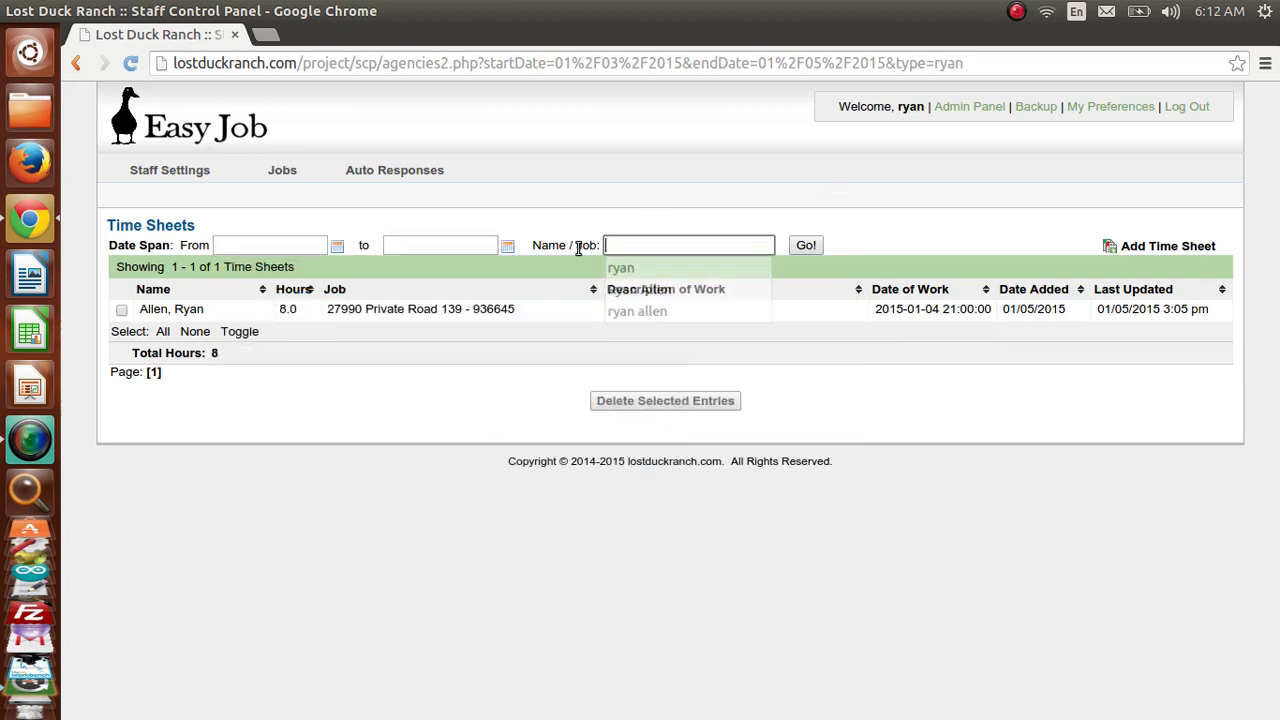
{"action": "key", "text": "Return"}
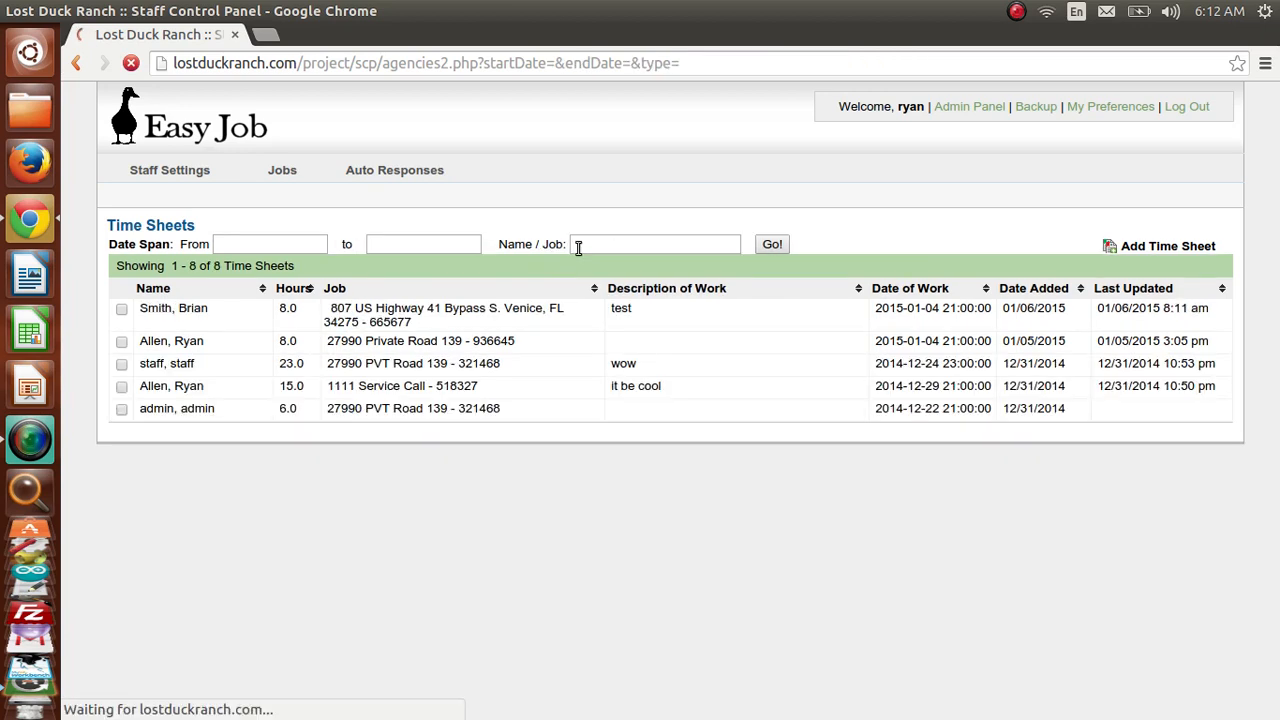
- Filter the time sheets by job 27990, showing 63.5 total hours, then log out
{"action": "left_click", "coordinate": [656, 245]}
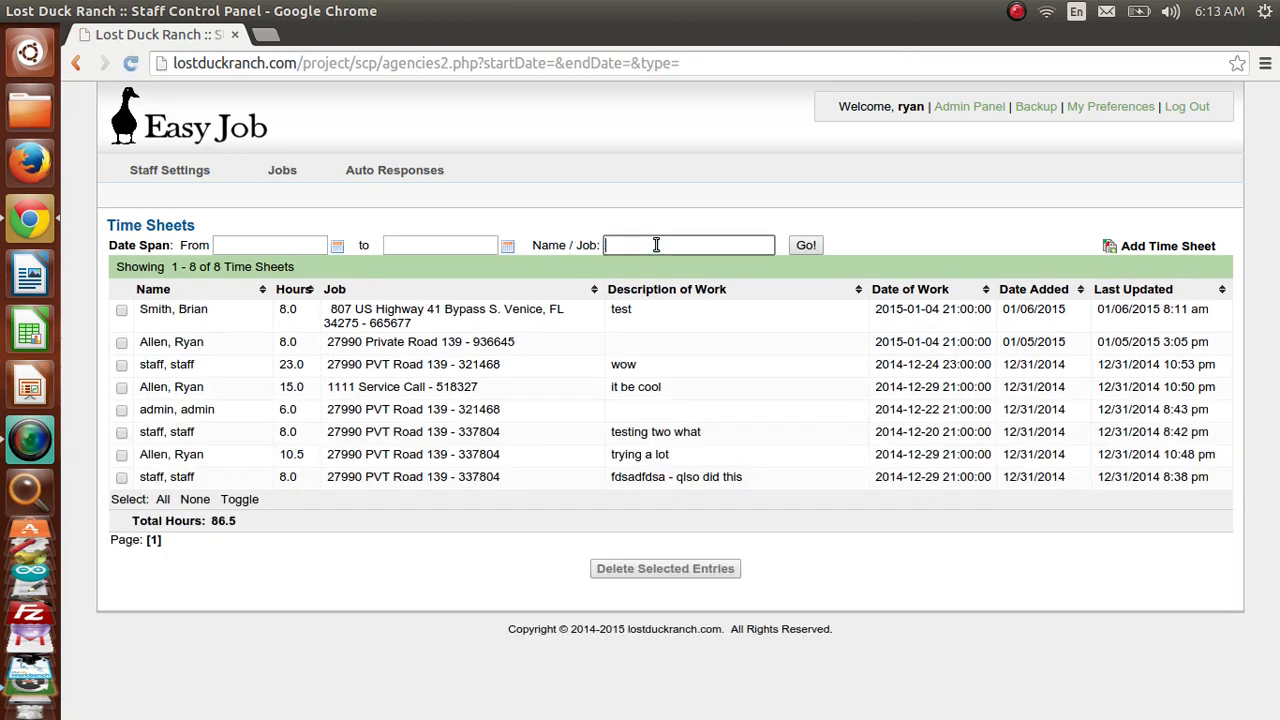
{"action": "type", "text": "27990 p"}
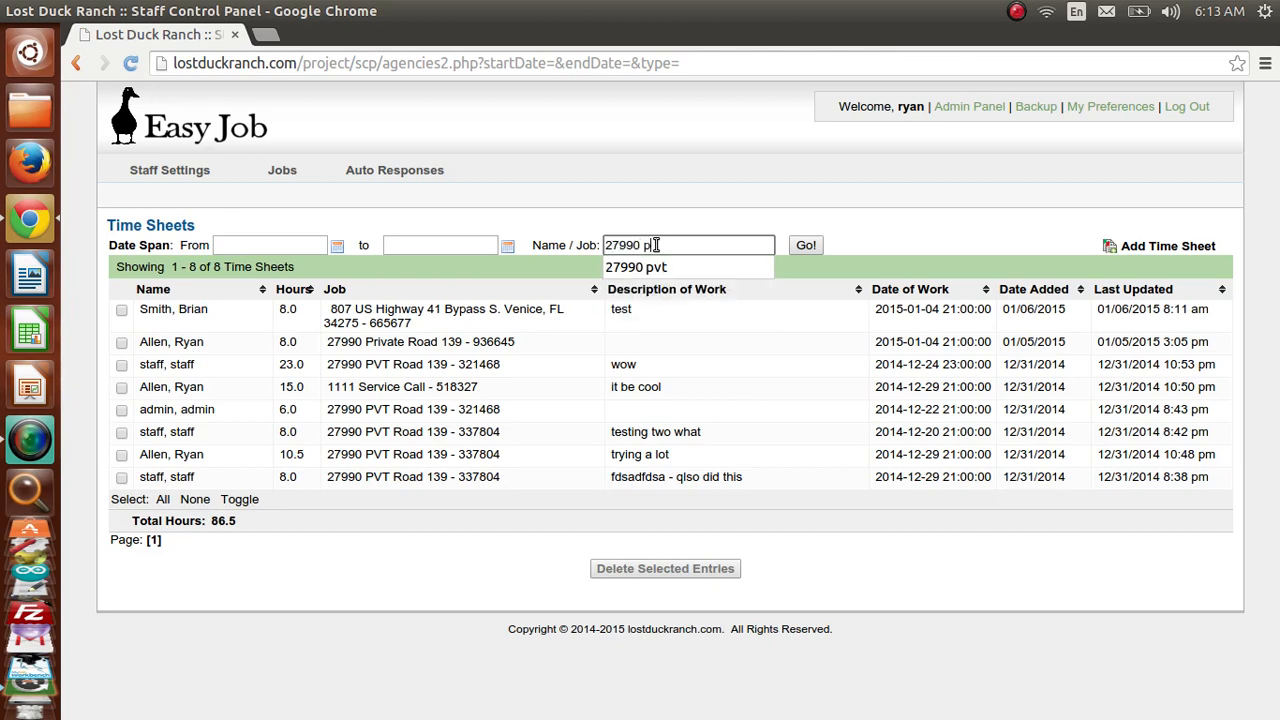
{"action": "key", "text": "Return"}
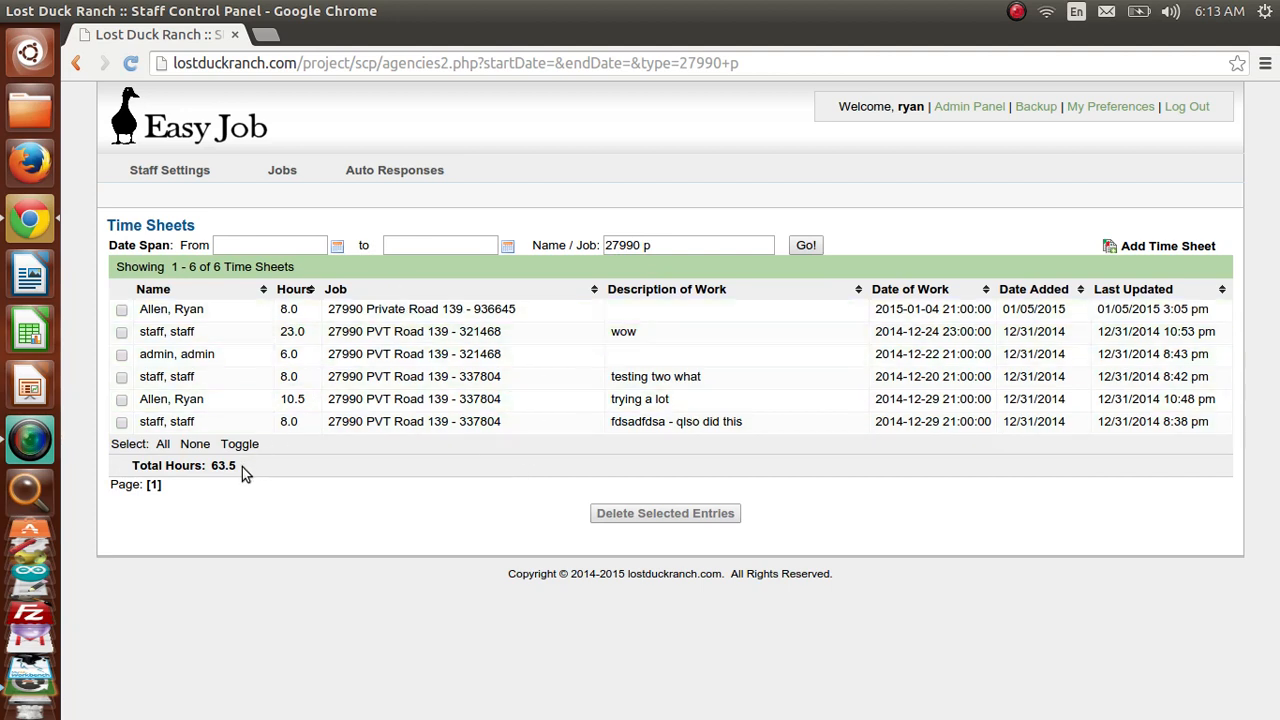
{"action": "left_click_drag", "start_coordinate": [242, 467], "coordinate": [213, 465]}
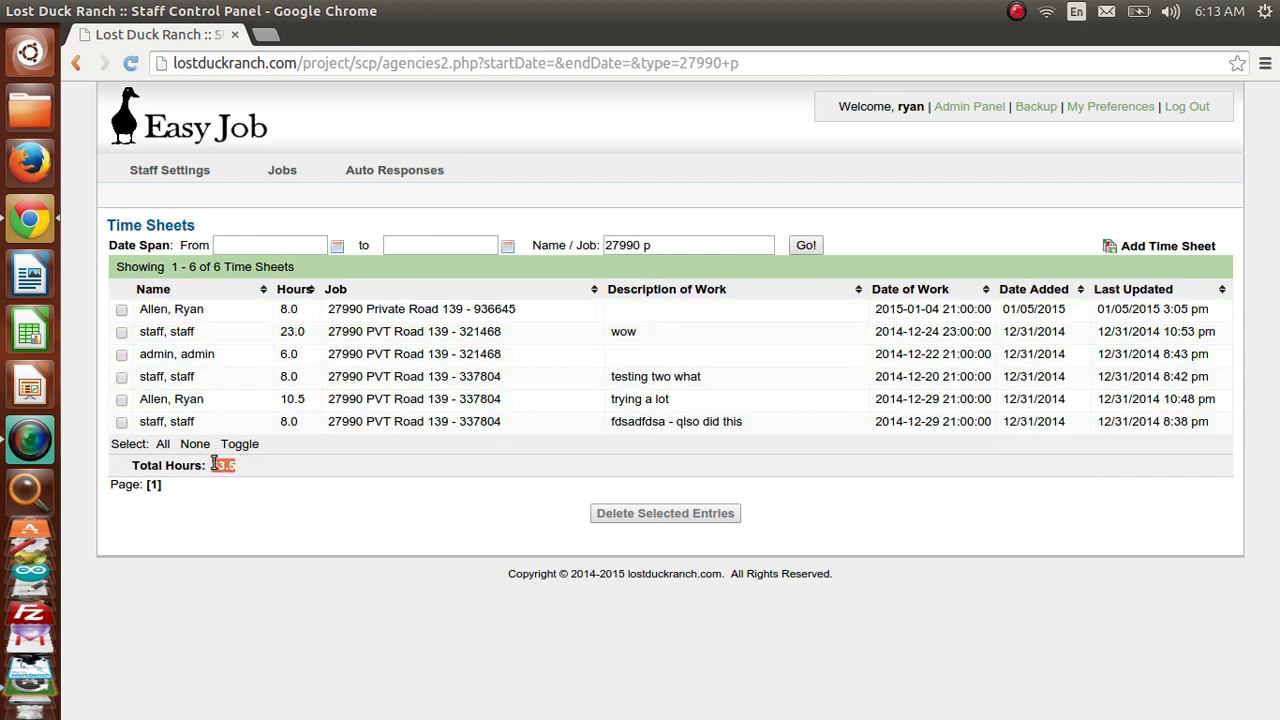
{"action": "left_click", "coordinate": [297, 469]}
{"action": "left_click", "coordinate": [1187, 112]}
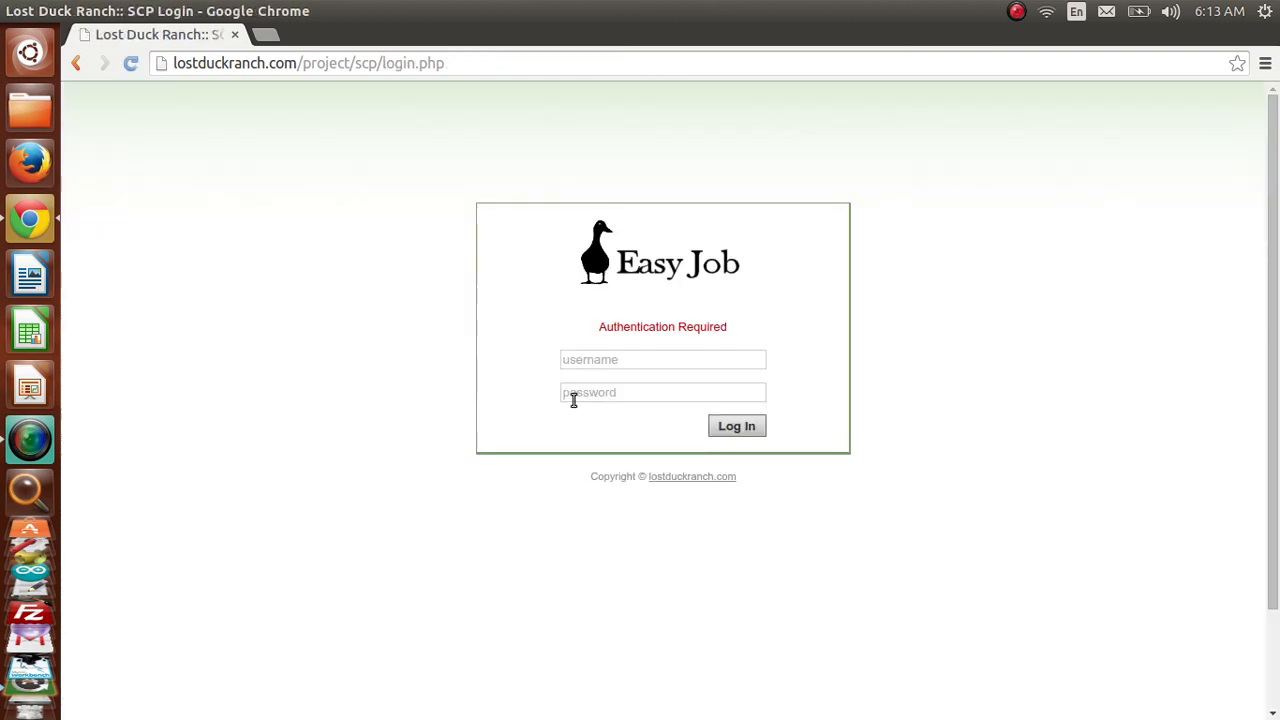
- Log in with the new staff account's username and temporary password
{"action": "left_click", "coordinate": [576, 366]}
{"action": "type", "text": "brian"}
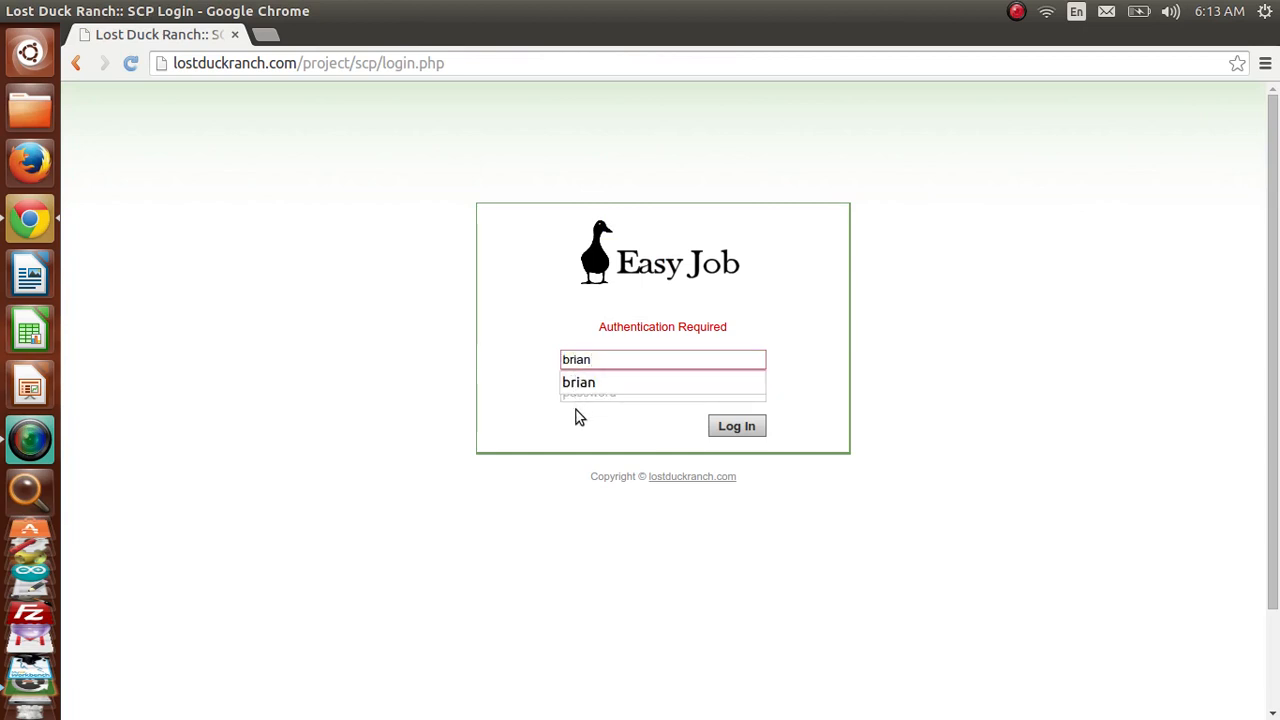
{"action": "left_click", "coordinate": [576, 410]}
{"action": "left_click", "coordinate": [577, 392]}
{"action": "type", "text": "•••"}
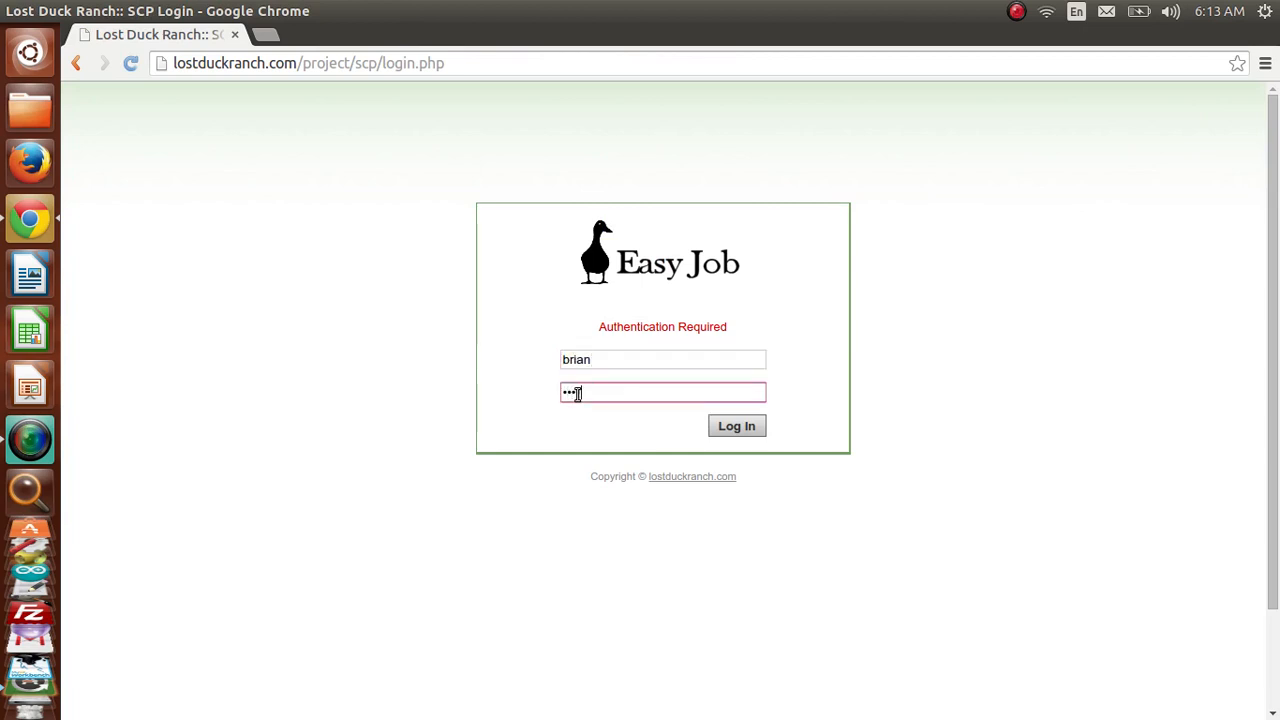
{"action": "type", "text": "•••"}
{"action": "key", "text": "Return"}
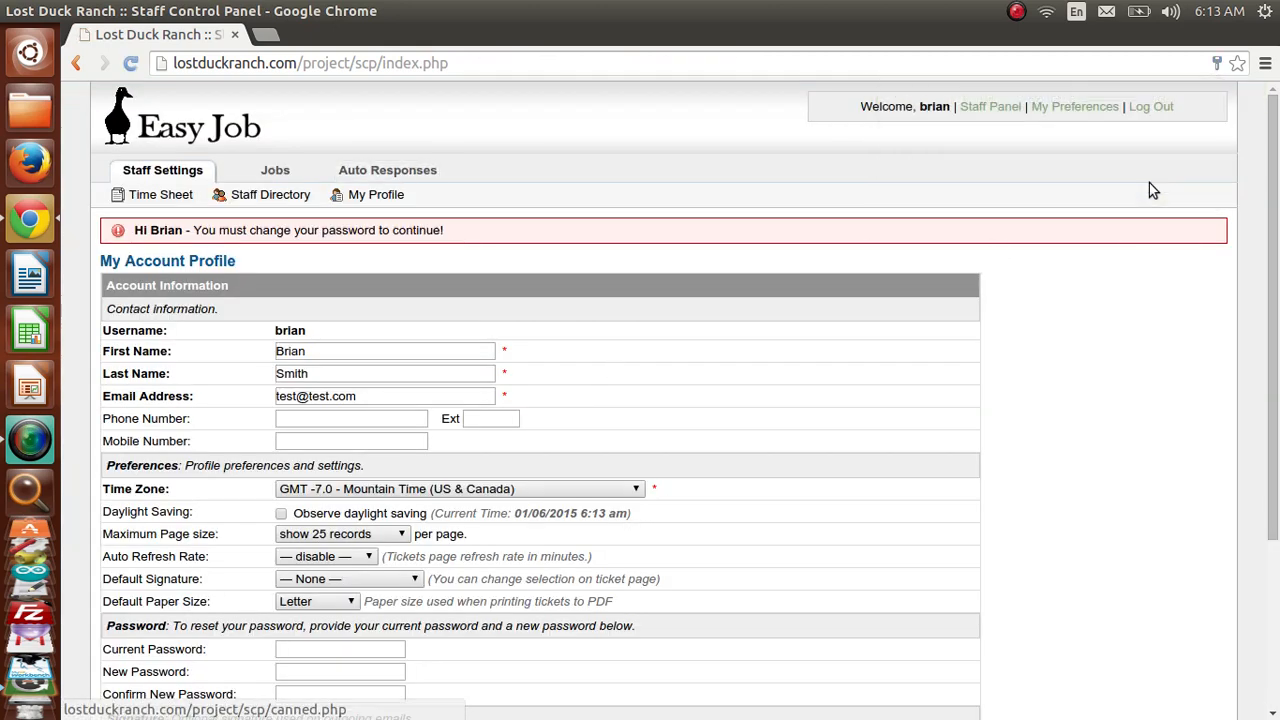
{"action": "left_click", "coordinate": [1149, 183]}
- Replace the temporary password with a new one and save the profile
{"action": "scroll", "coordinate": [1277, 205], "scroll_direction": "down", "scroll_amount": 3}
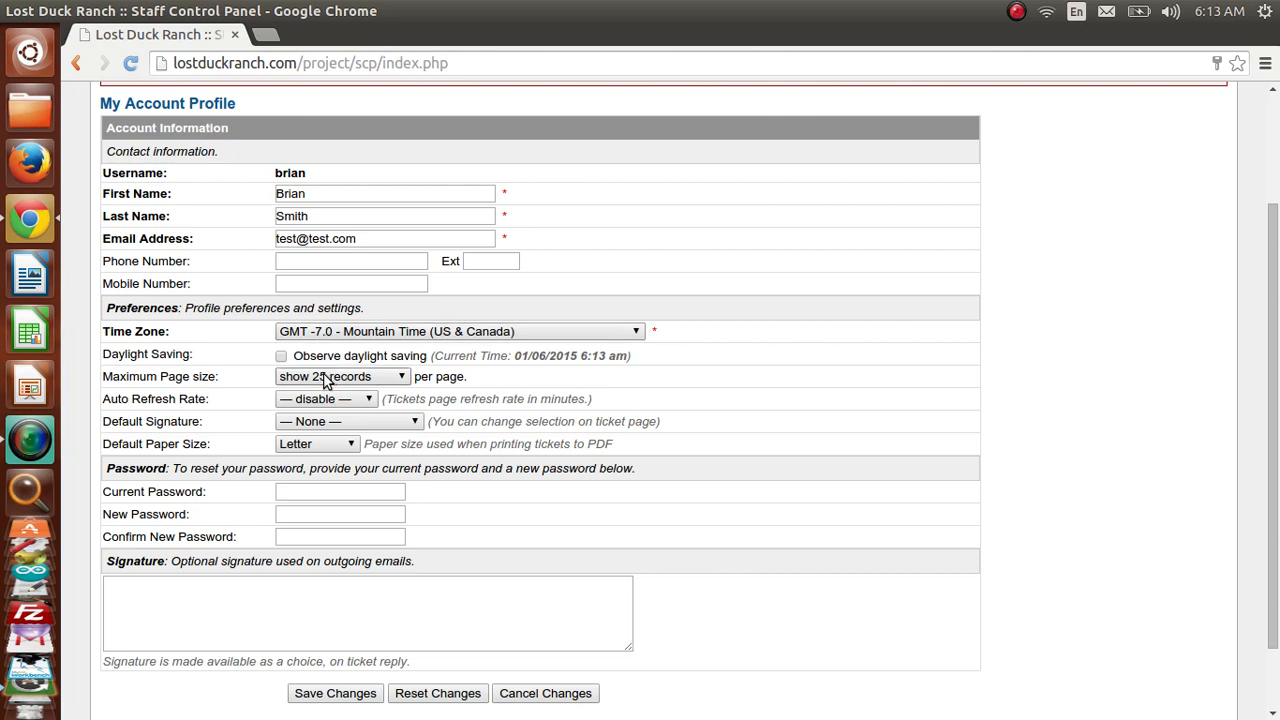
{"action": "left_click", "coordinate": [318, 492]}
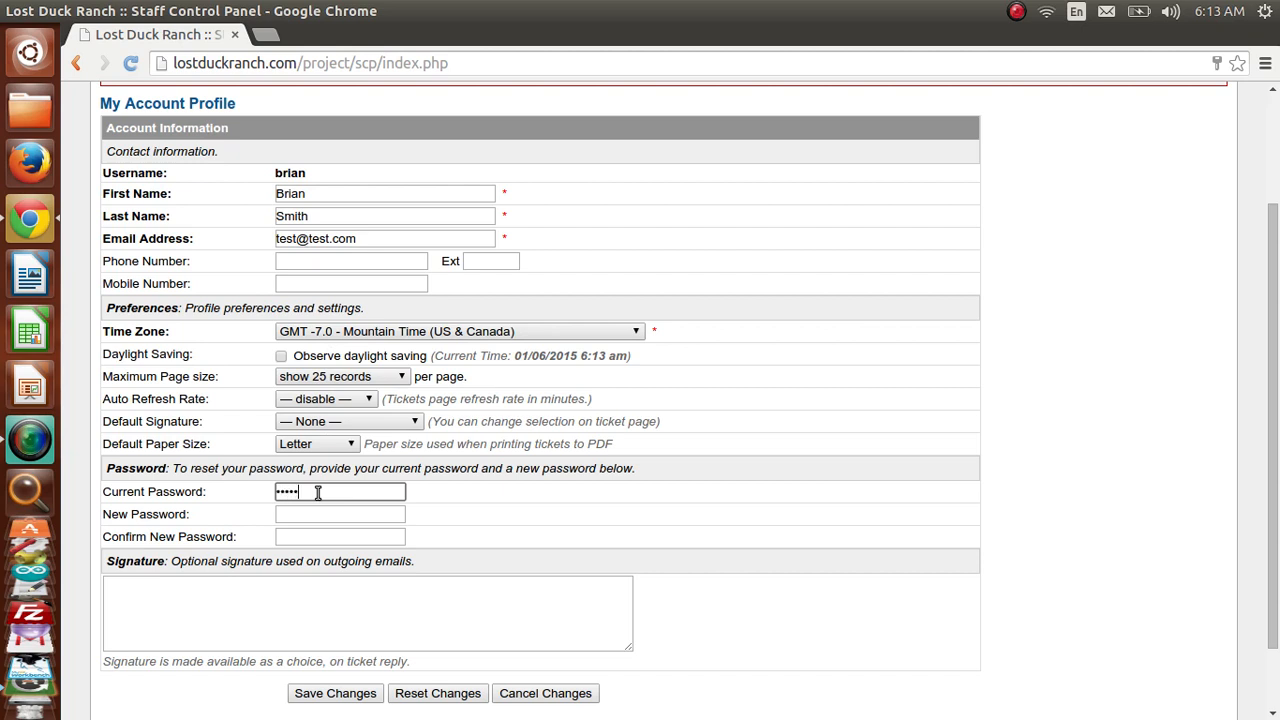
{"action": "left_click", "coordinate": [304, 516]}
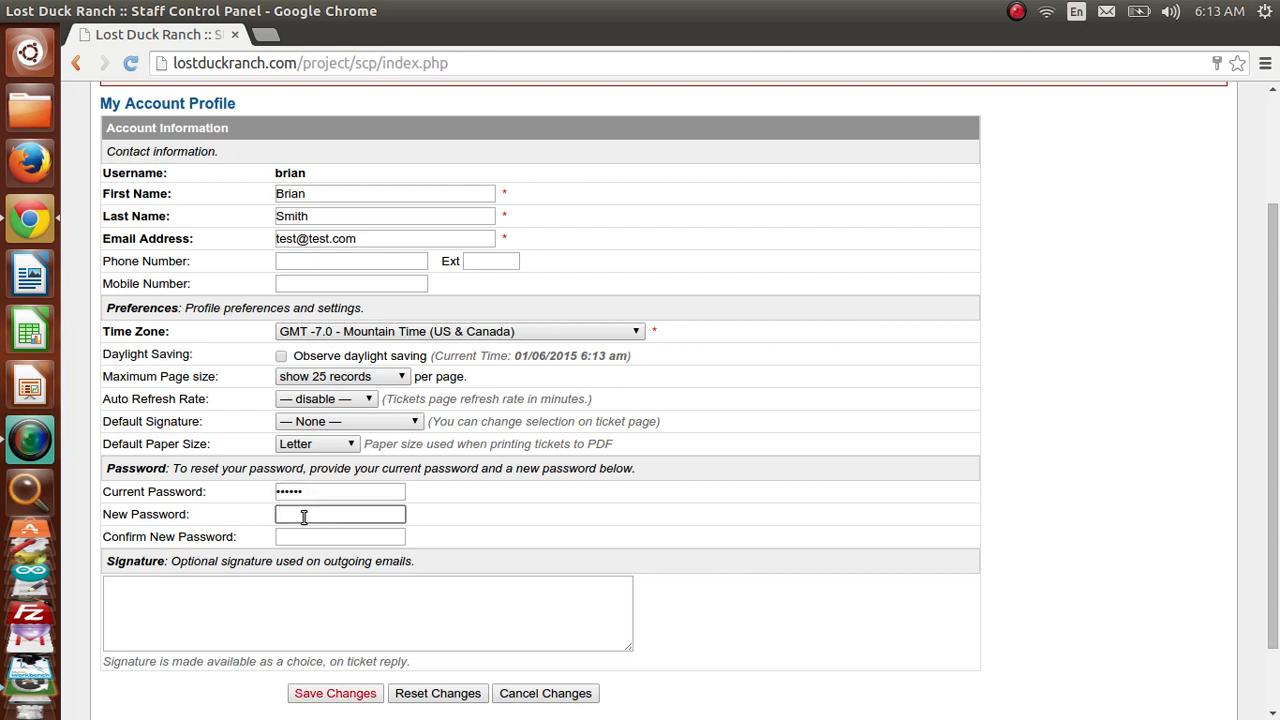
{"action": "type", "text": "•••••••"}
{"action": "left_click", "coordinate": [293, 540]}
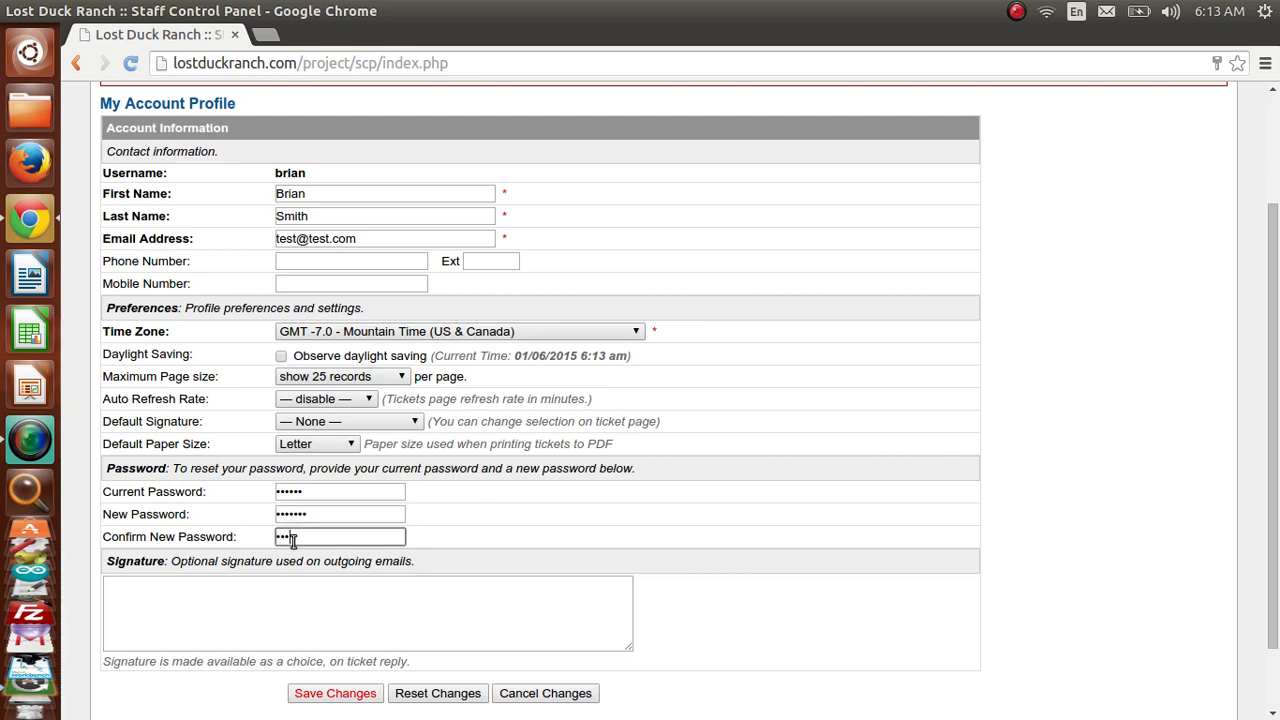
{"action": "left_click", "coordinate": [366, 697]}
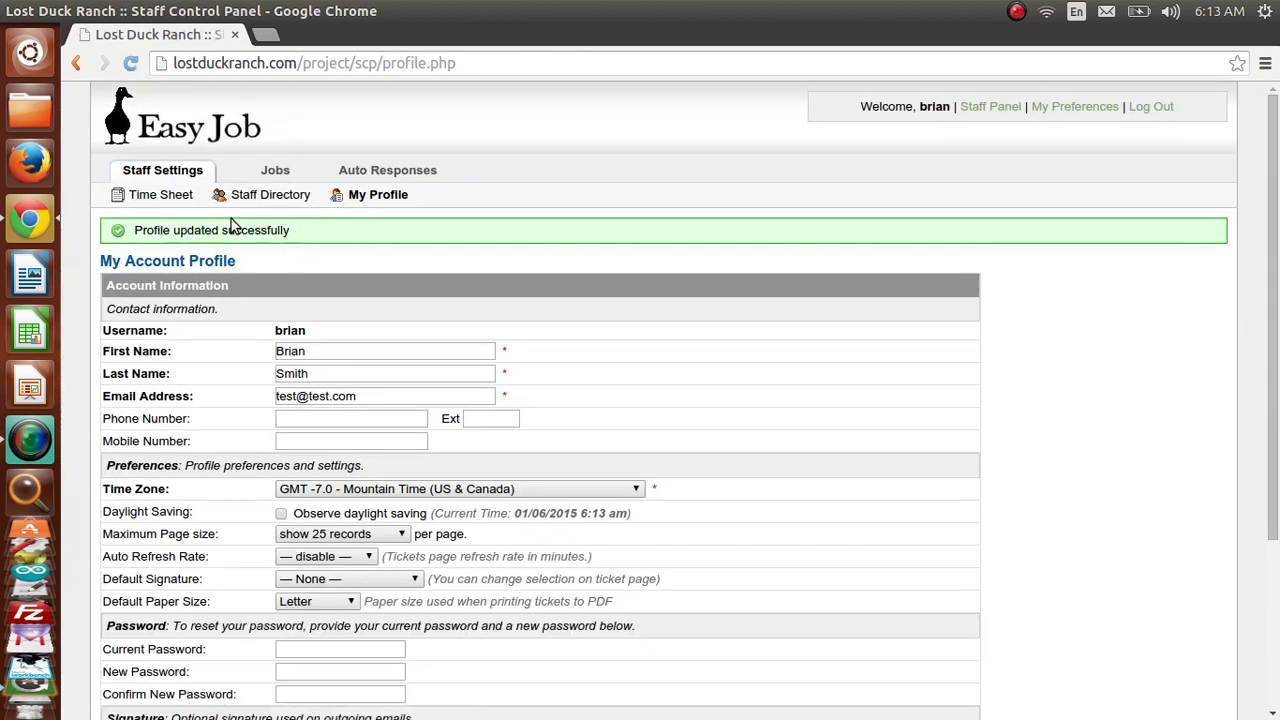
{"action": "left_click", "coordinate": [277, 176]}
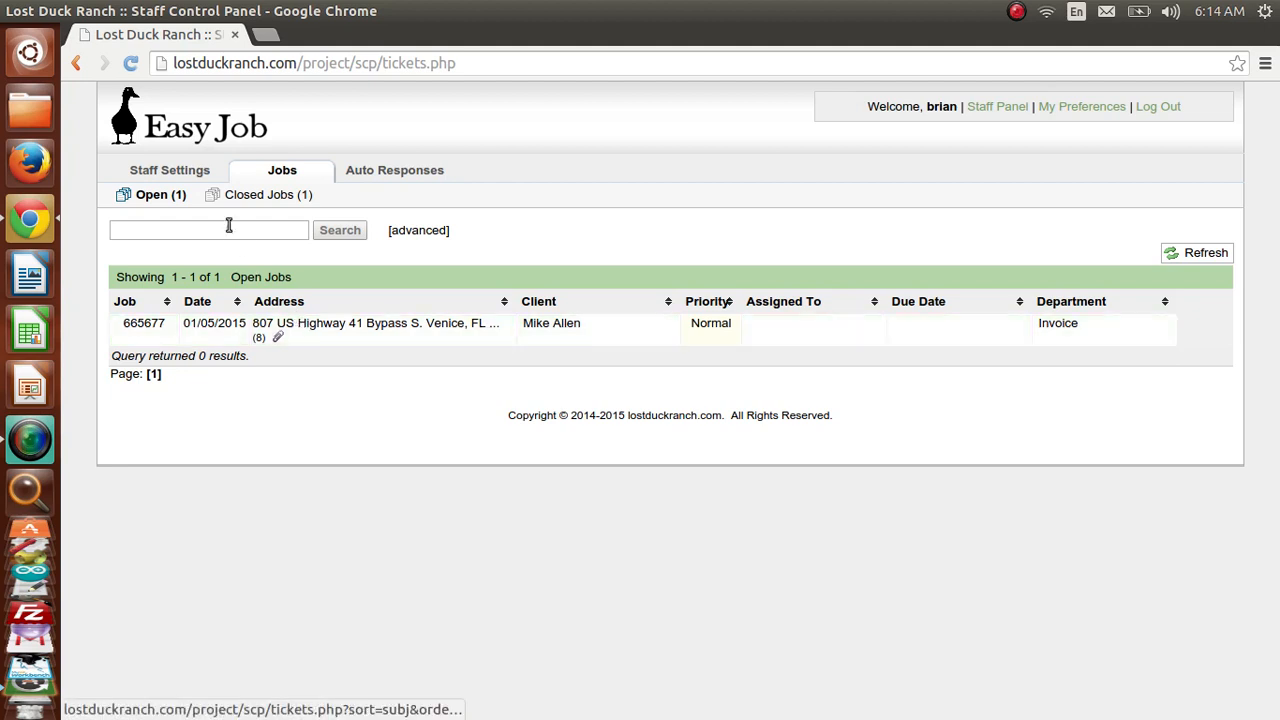
- Return to the Time Sheets list of 8 entries and highlight the staff names in the first two entries
{"action": "left_click", "coordinate": [189, 176]}
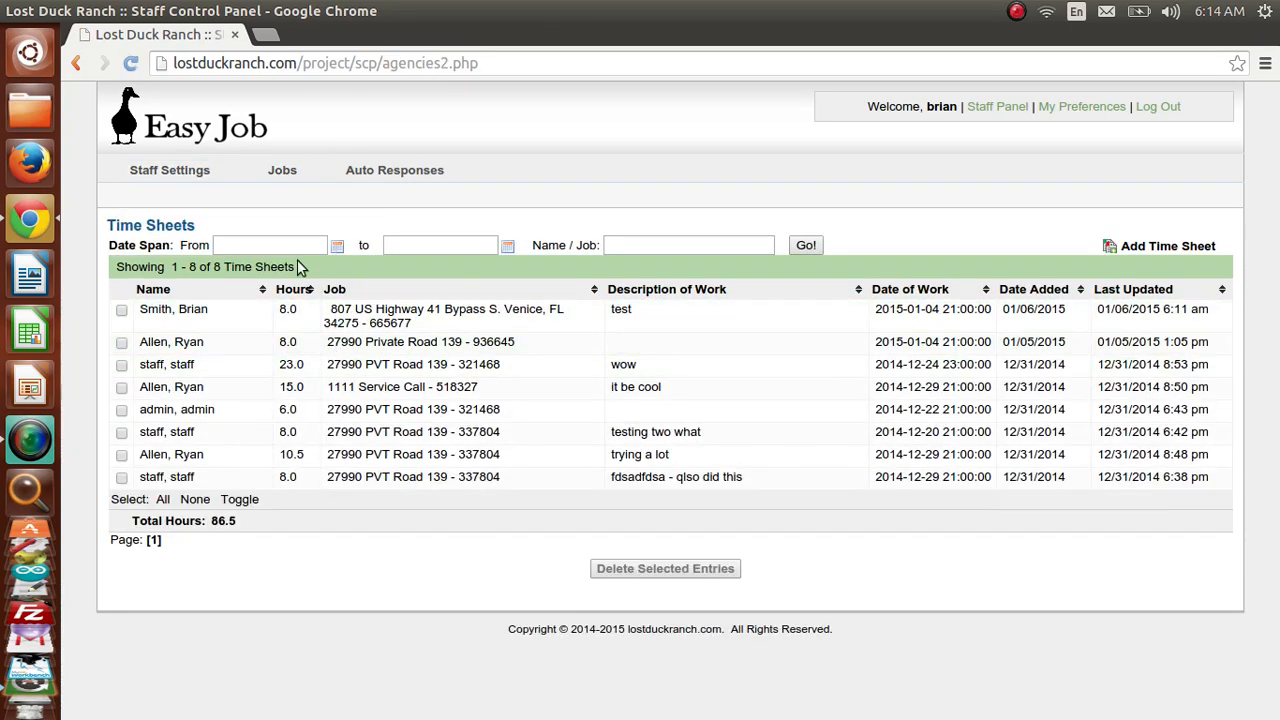
{"action": "left_click", "coordinate": [205, 312]}
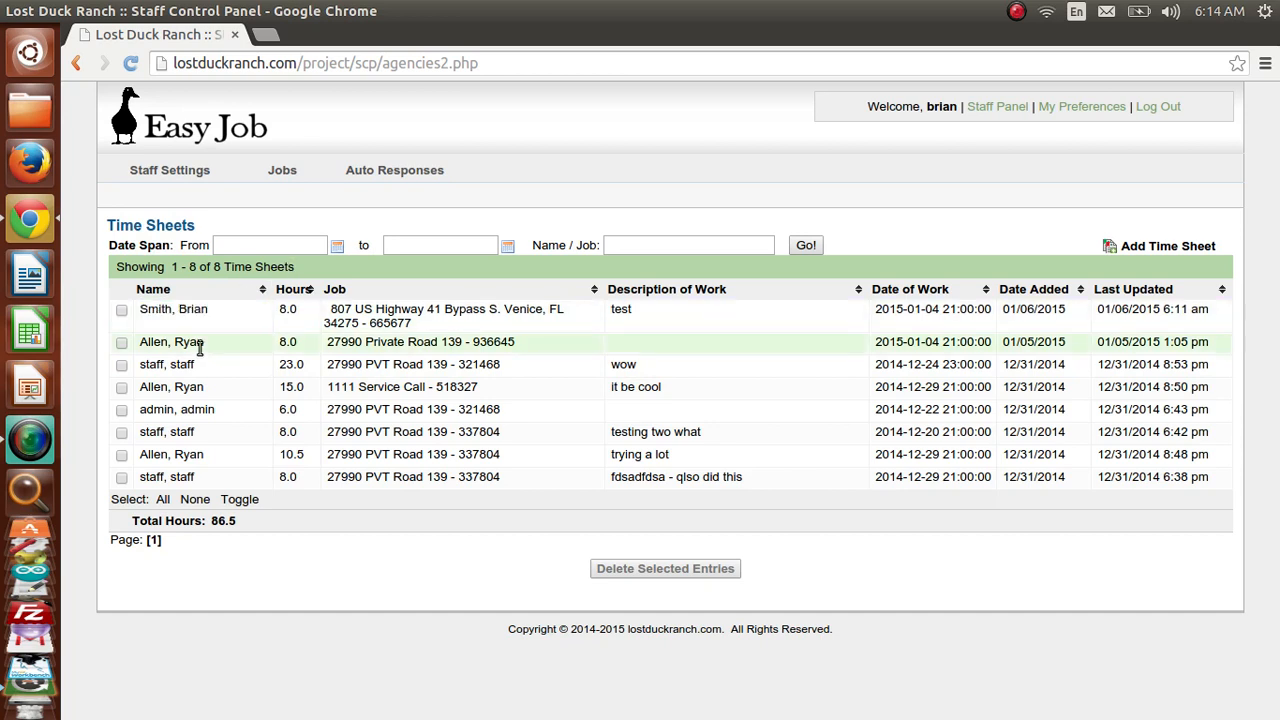
{"action": "double_click", "coordinate": [199, 343]}
{"action": "triple_click", "coordinate": [199, 343]}
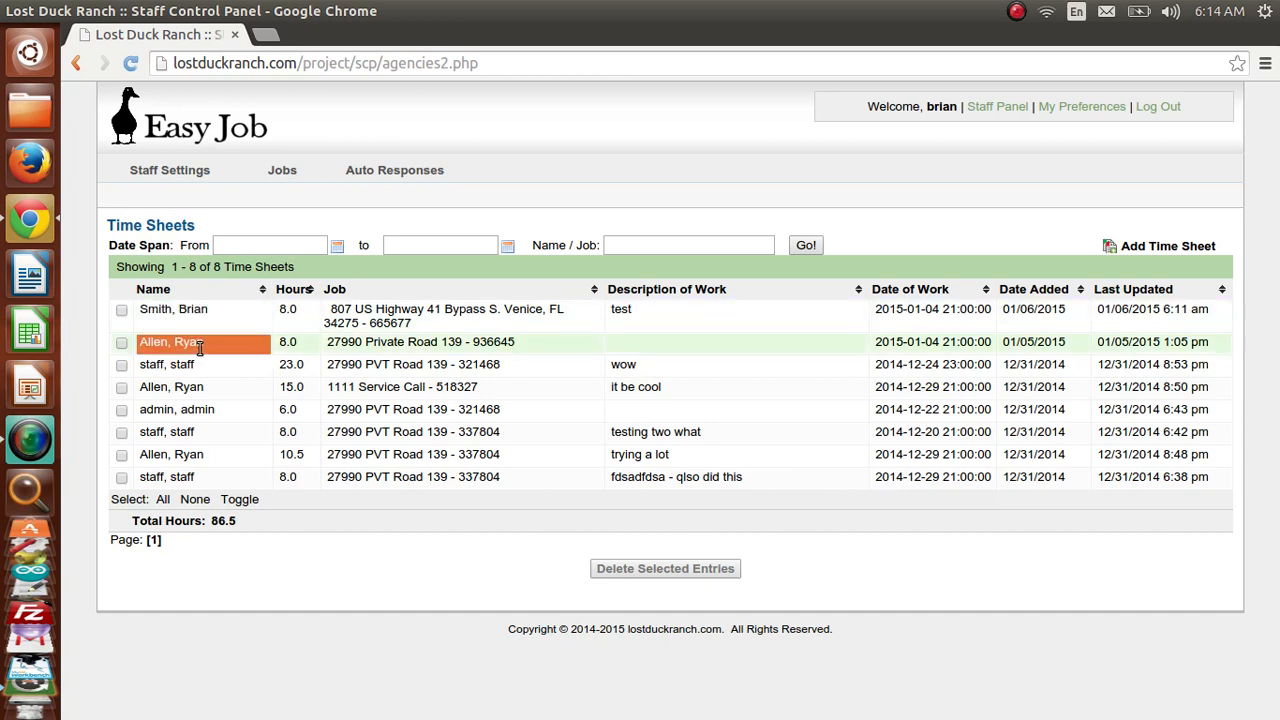
- Start a new time sheet entry with 4 hours worked on January 7, 2015
{"action": "left_click", "coordinate": [1173, 249]}
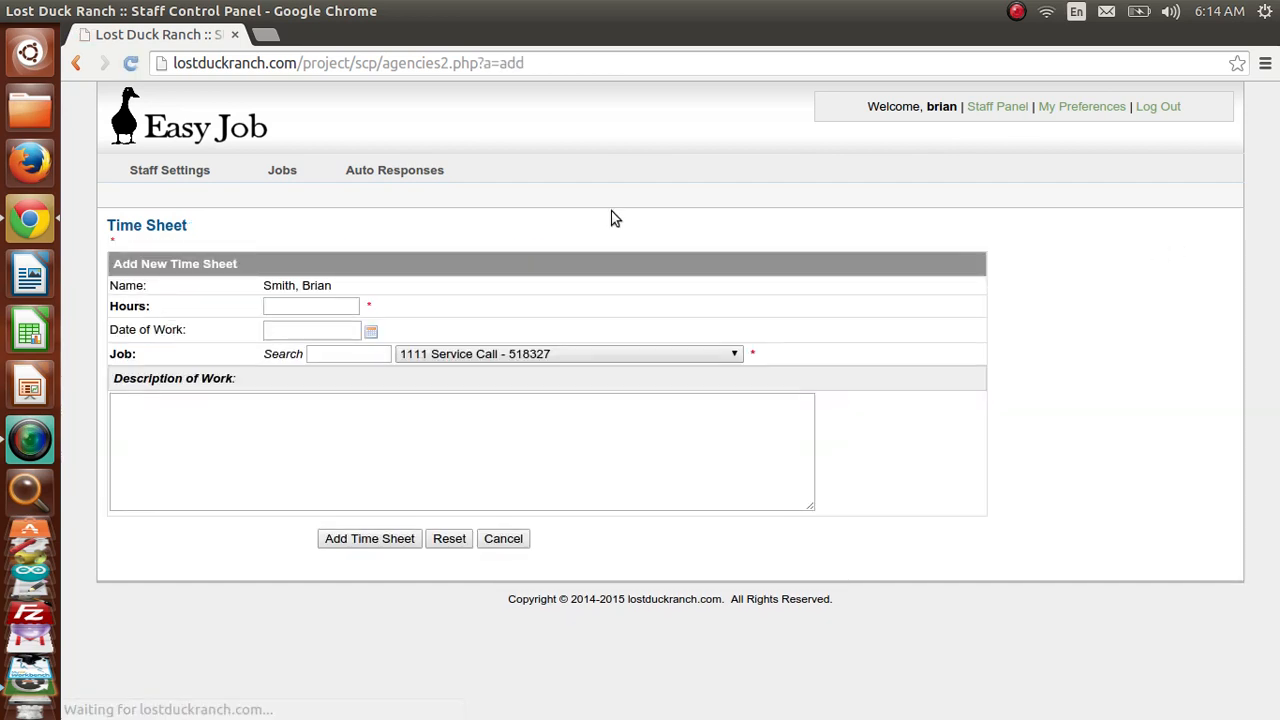
{"action": "left_click", "coordinate": [295, 307]}
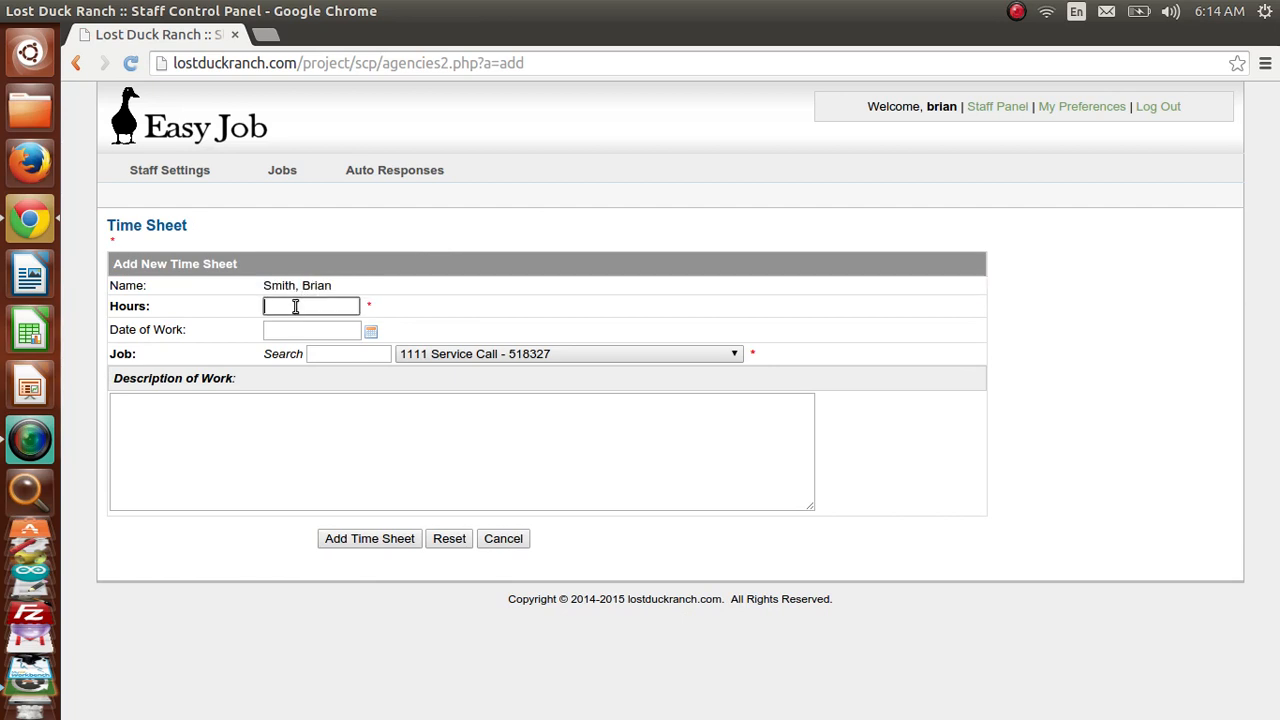
{"action": "type", "text": "4"}
{"action": "key", "text": "Tab"}
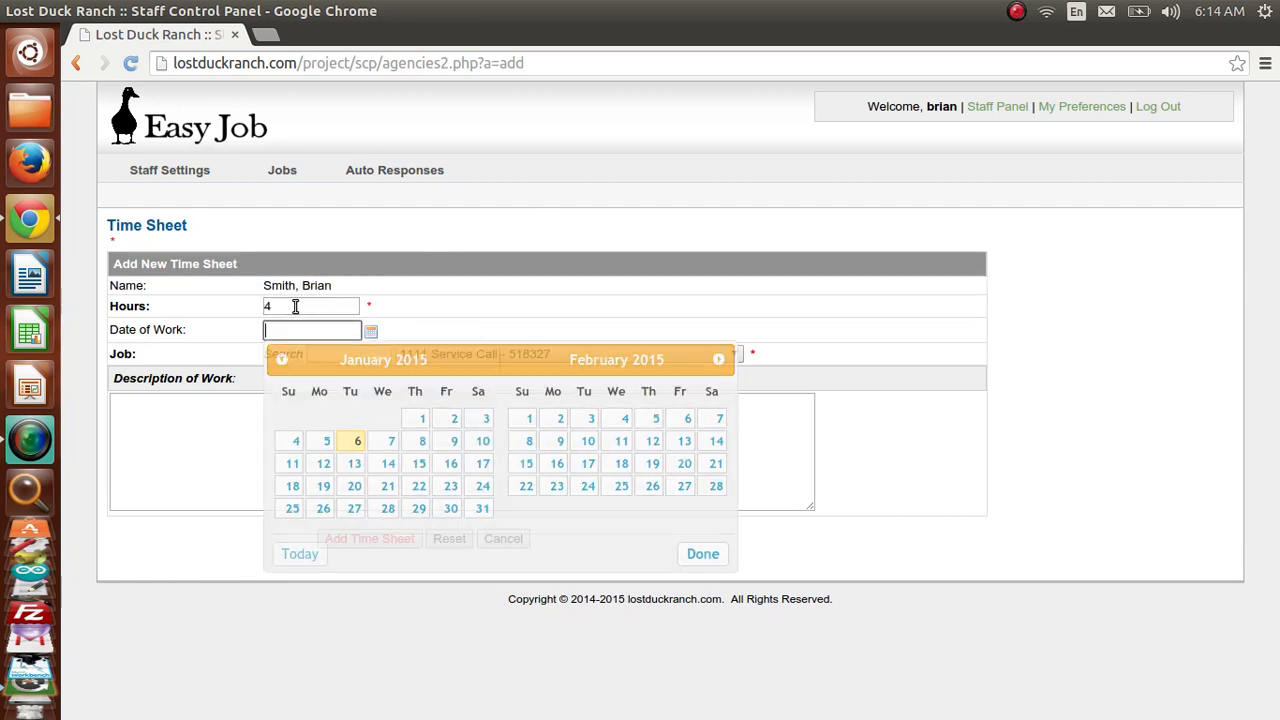
{"action": "left_click", "coordinate": [394, 443]}
- Keep job 1111 Service Call - 518327, describe the work as 'i workhere', and save the entry
{"action": "left_click", "coordinate": [366, 355]}
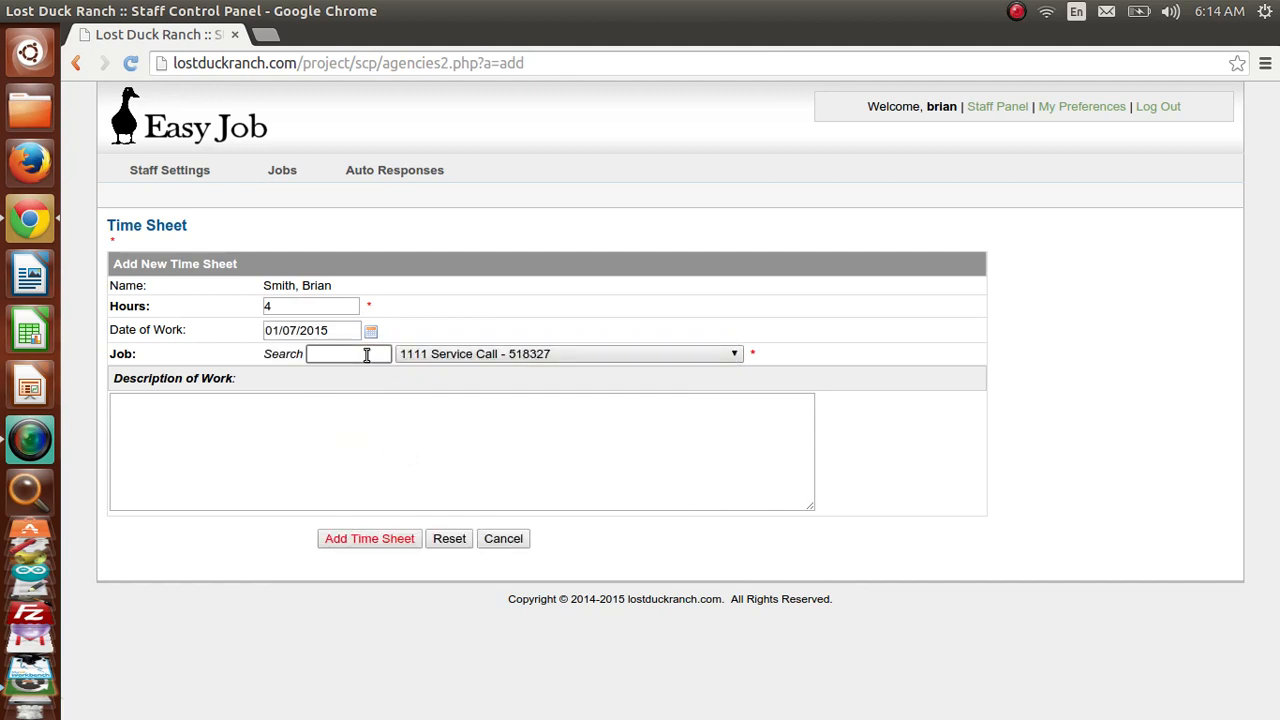
{"action": "left_click", "coordinate": [477, 361]}
{"action": "left_click", "coordinate": [477, 363]}
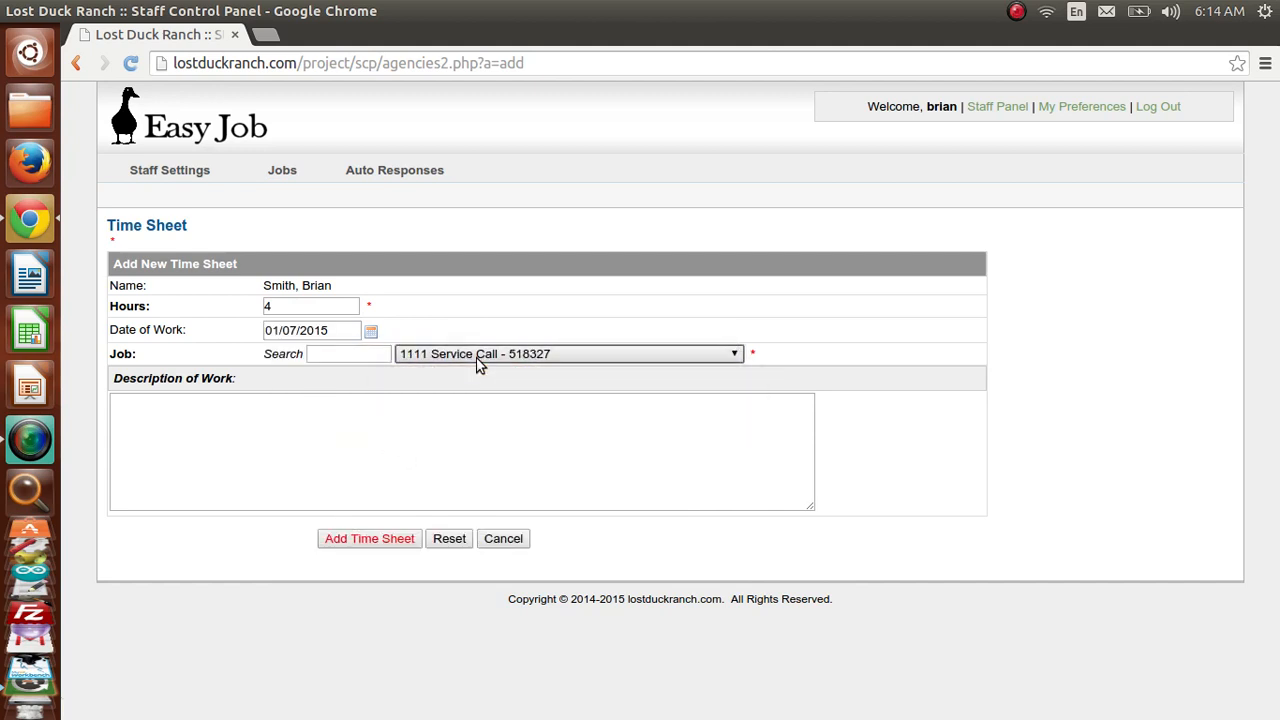
{"action": "left_click", "coordinate": [393, 430]}
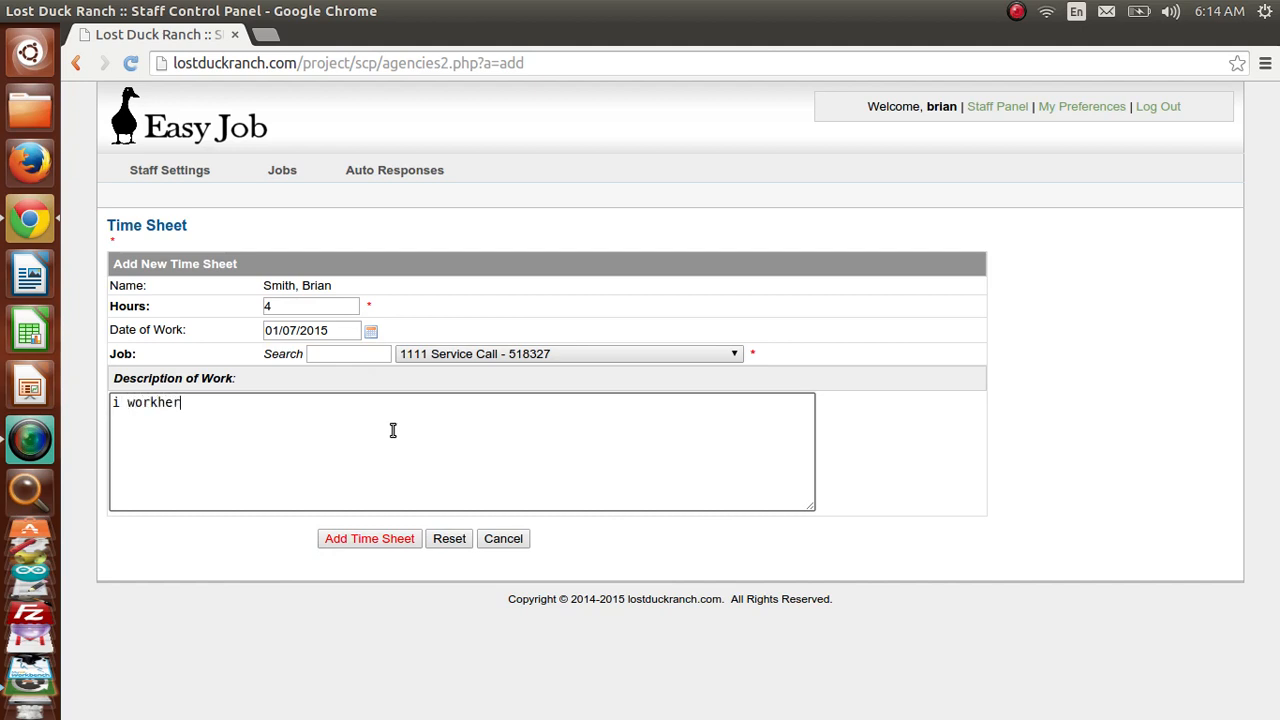
{"action": "left_click", "coordinate": [351, 537]}
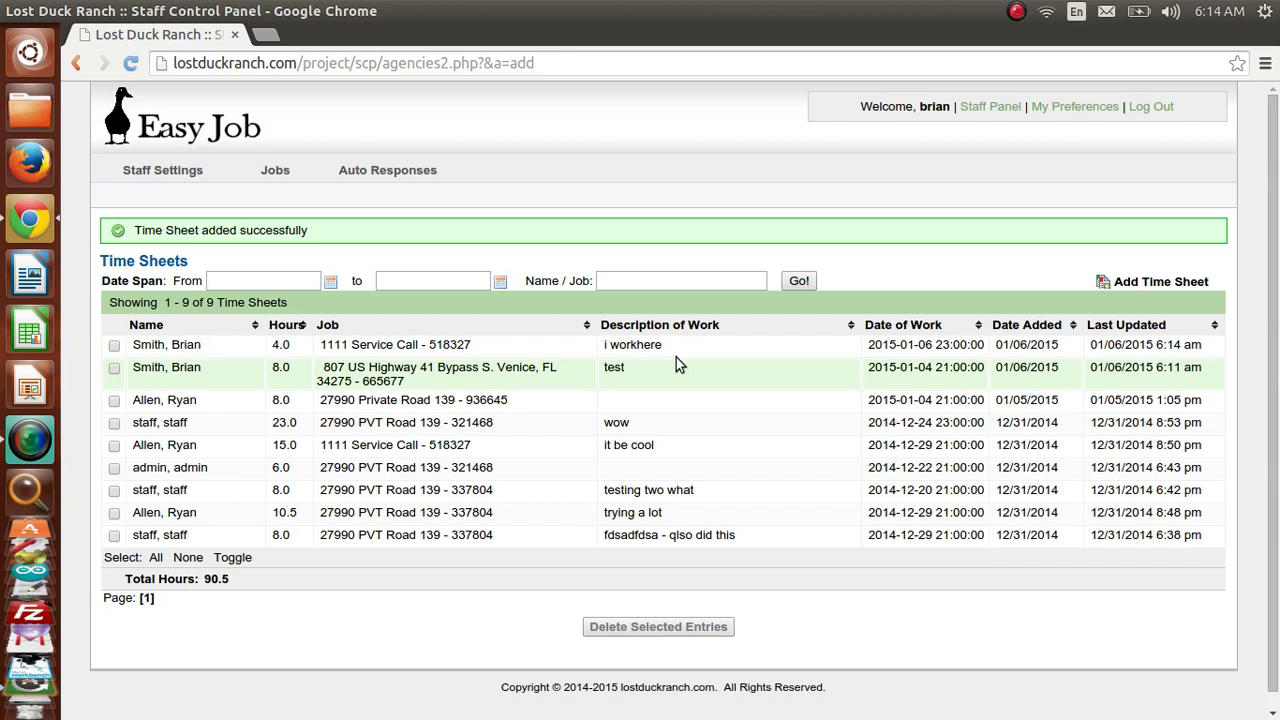
- Filter time sheets by the staff member's first name and dates 01/04/2015 to 01/17/2015
{"action": "left_click", "coordinate": [628, 280]}
{"action": "type", "text": "brian"}
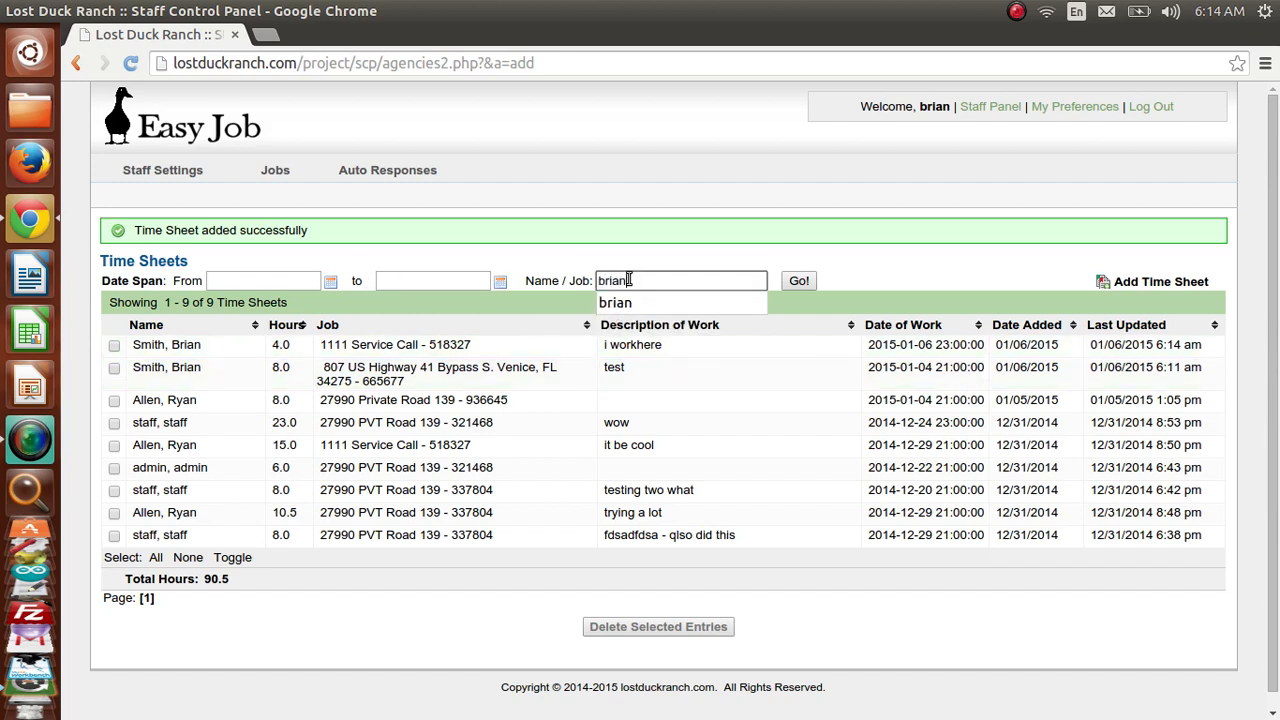
{"action": "key", "text": "Tab"}
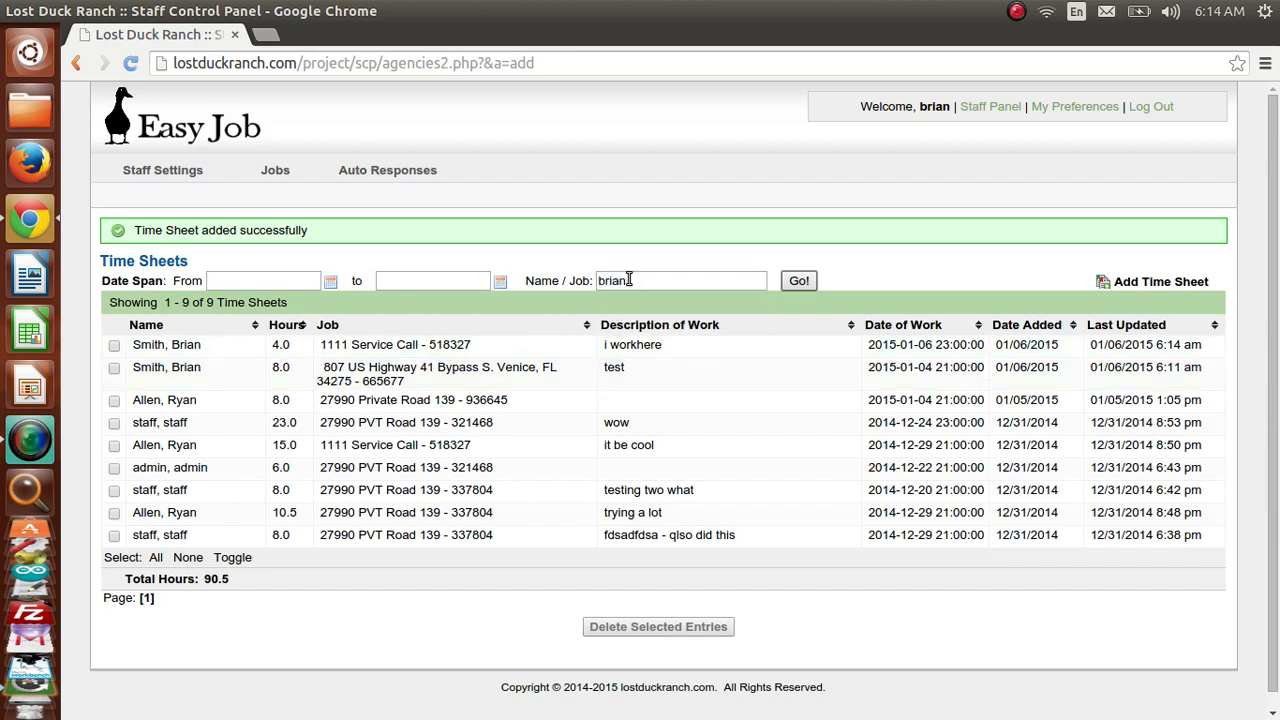
{"action": "left_click", "coordinate": [329, 283]}
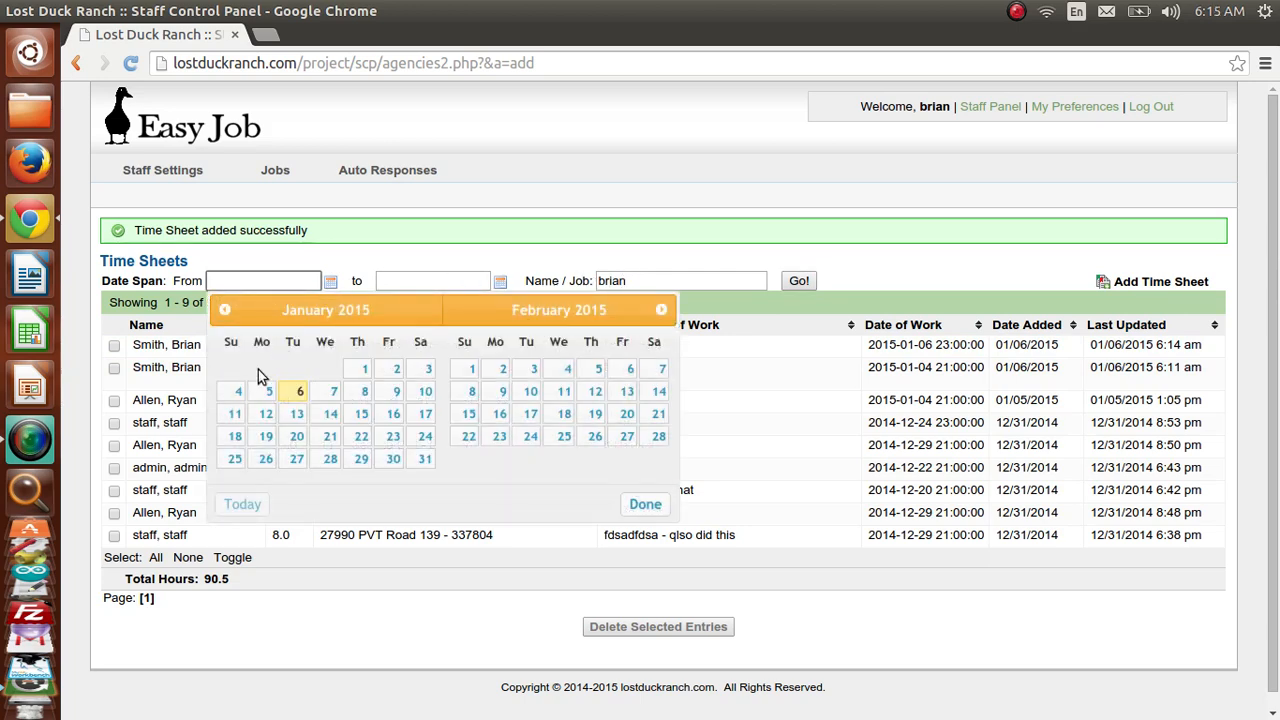
{"action": "left_click", "coordinate": [238, 391]}
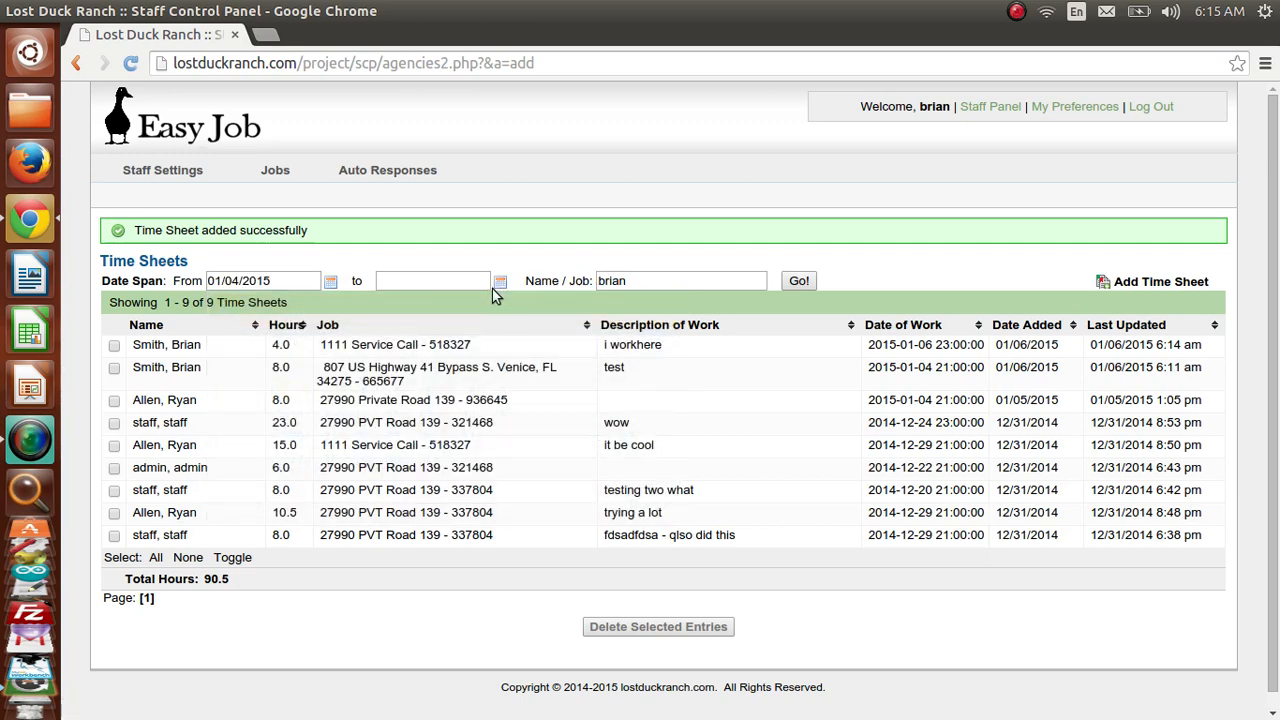
{"action": "left_click", "coordinate": [500, 284]}
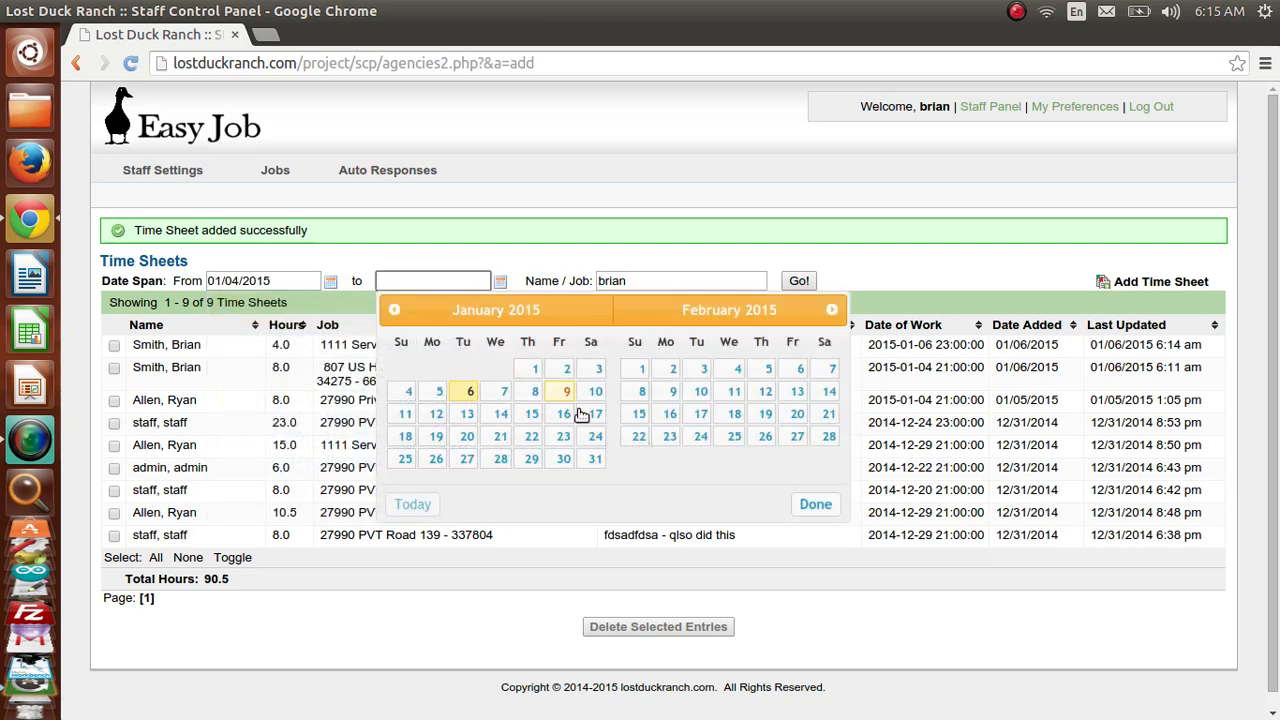
{"action": "left_click", "coordinate": [592, 418]}
{"action": "left_click", "coordinate": [797, 280]}
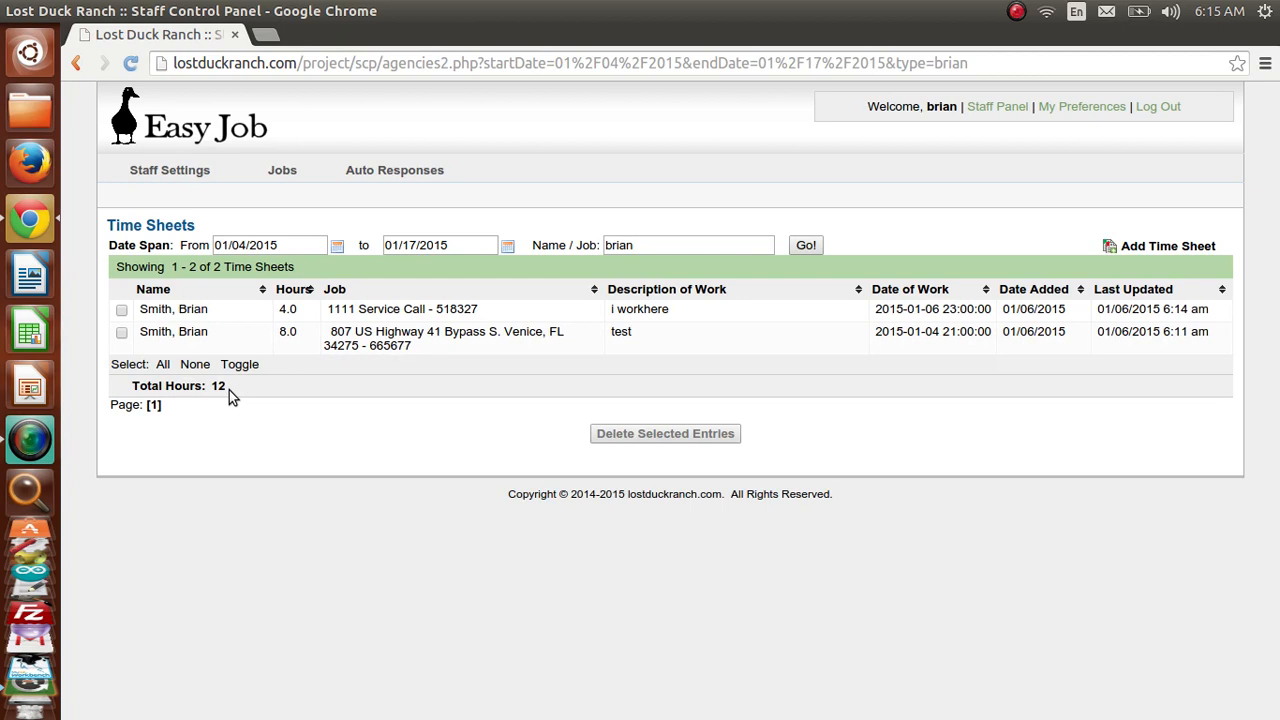
{"action": "left_click", "coordinate": [1016, 13]}
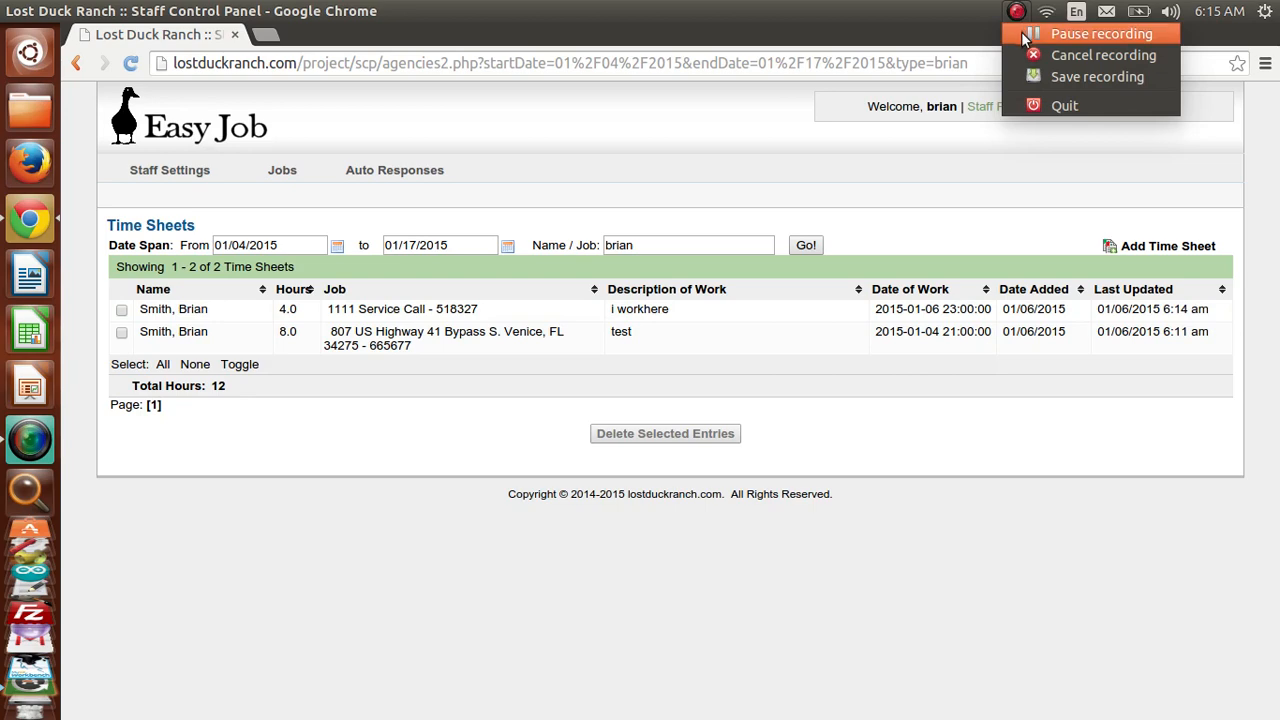